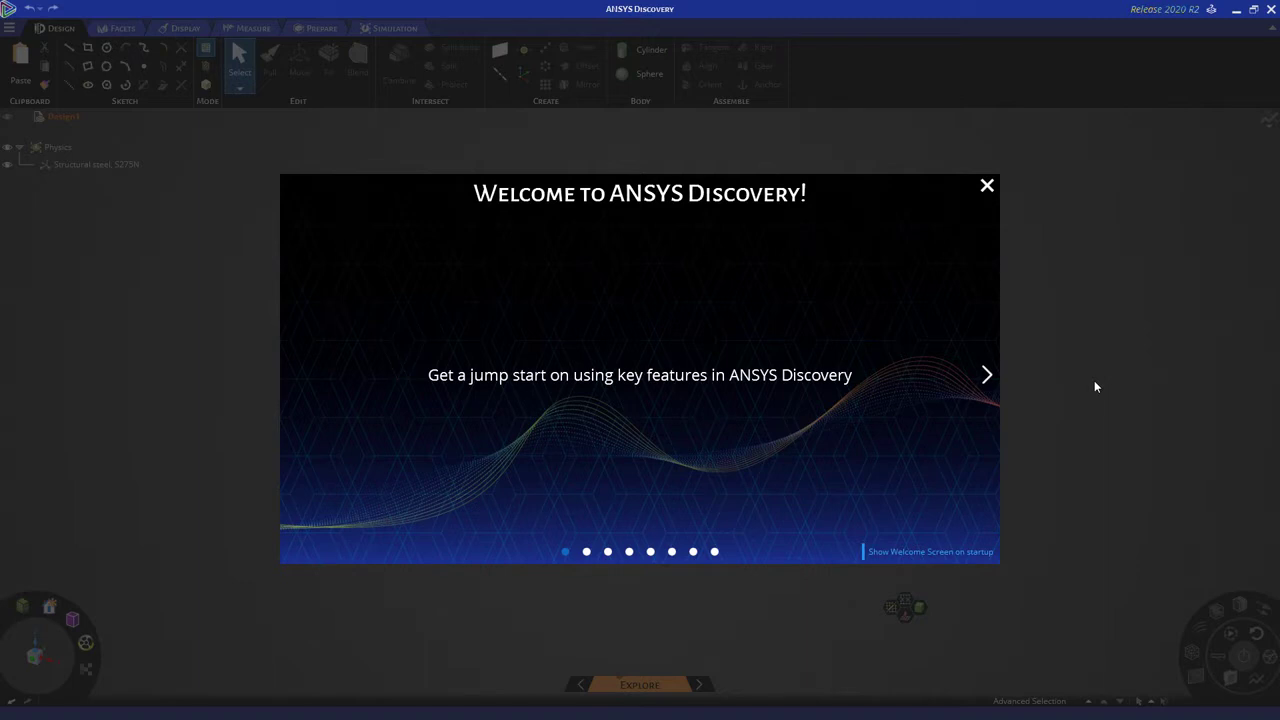
# Page through the welcome slides, from UI Components to Getting Help, to the Next Steps slide.
pyautogui.click(992, 377)
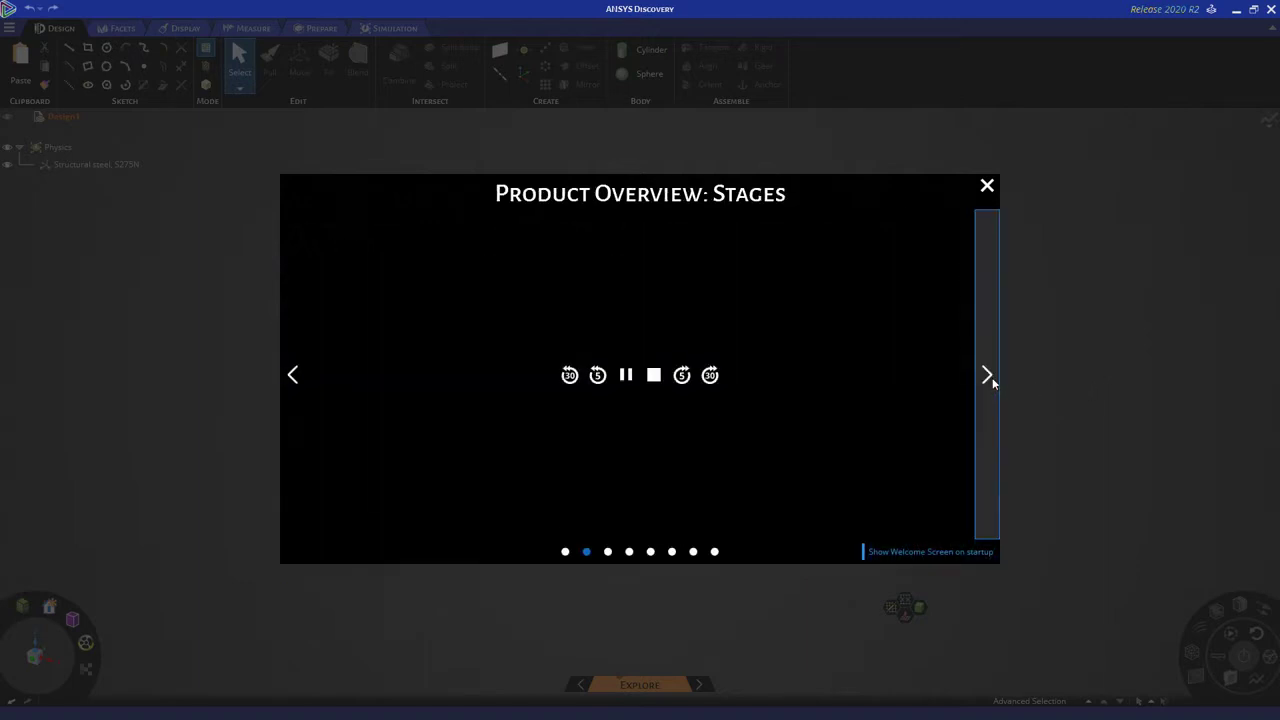
pyautogui.click(989, 377)
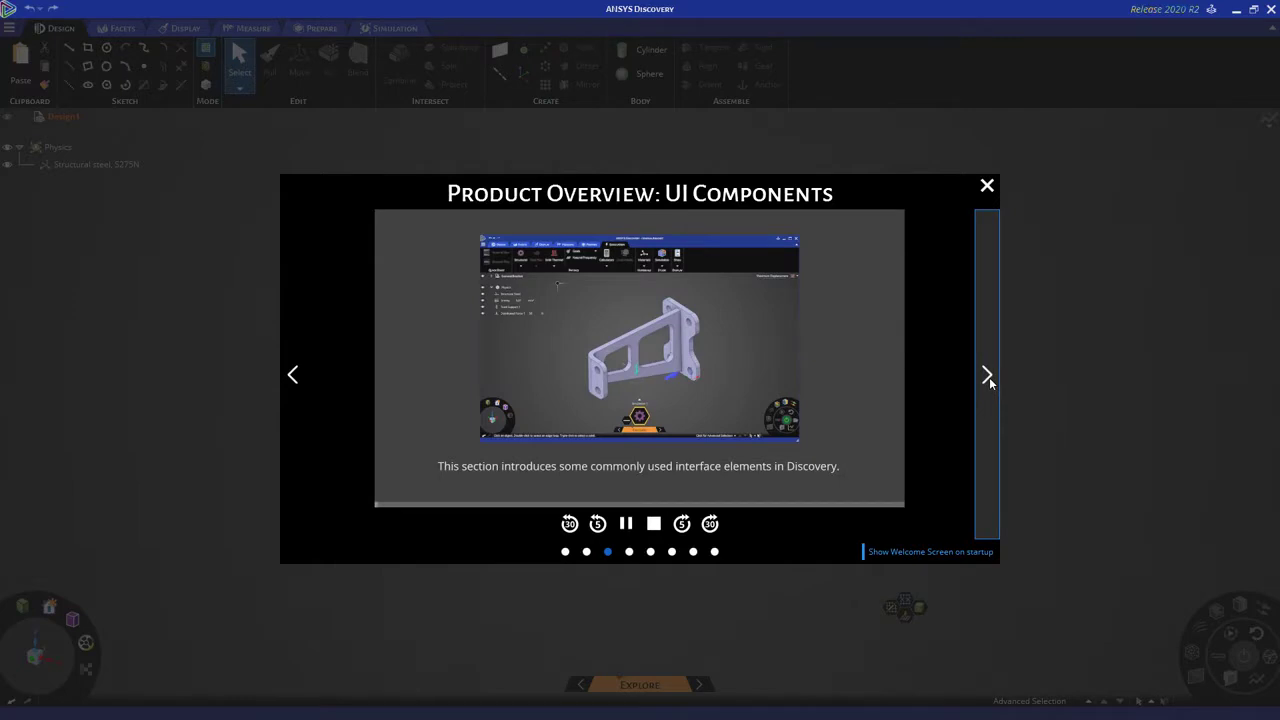
pyautogui.click(989, 377)
pyautogui.click(989, 377)
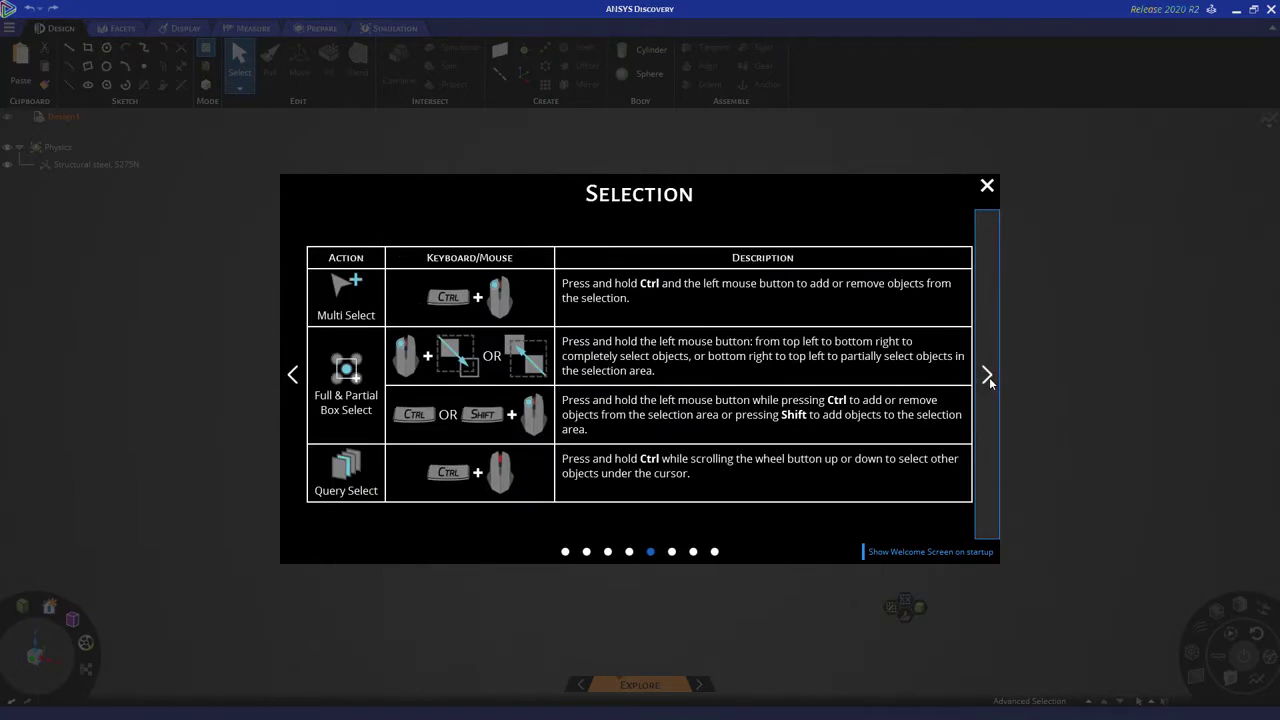
pyautogui.click(989, 377)
pyautogui.click(989, 377)
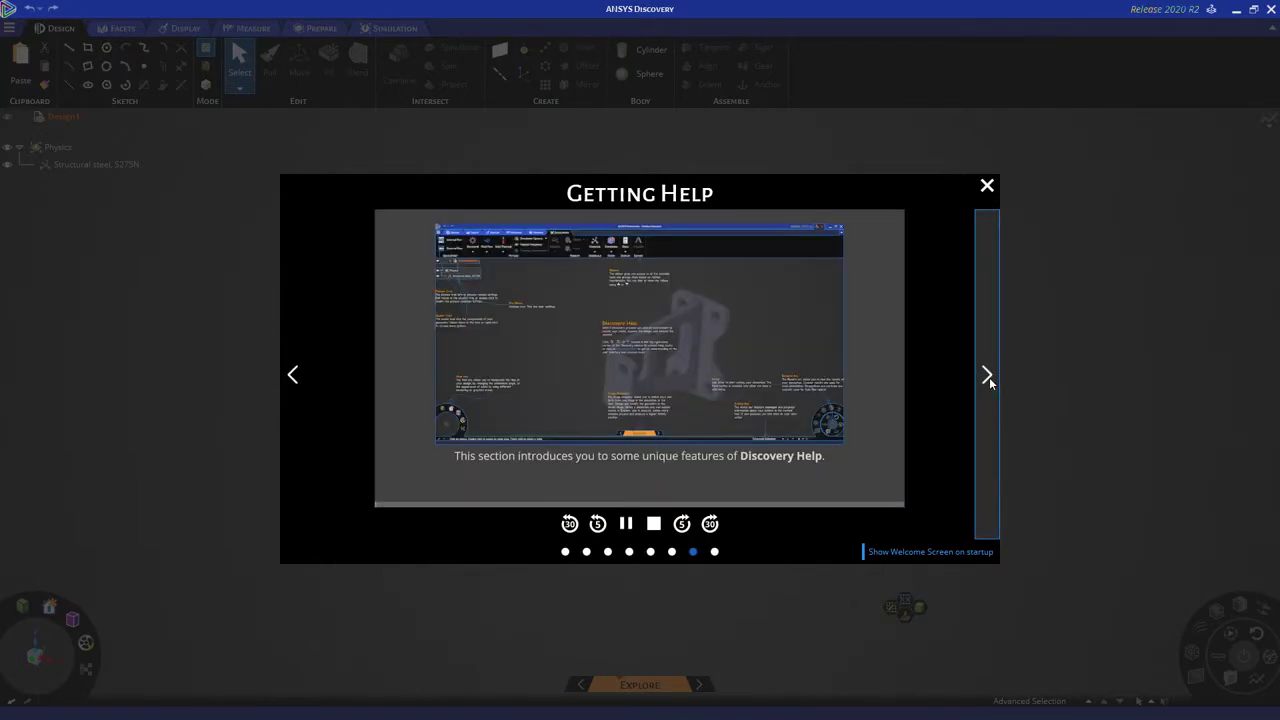
pyautogui.click(989, 377)
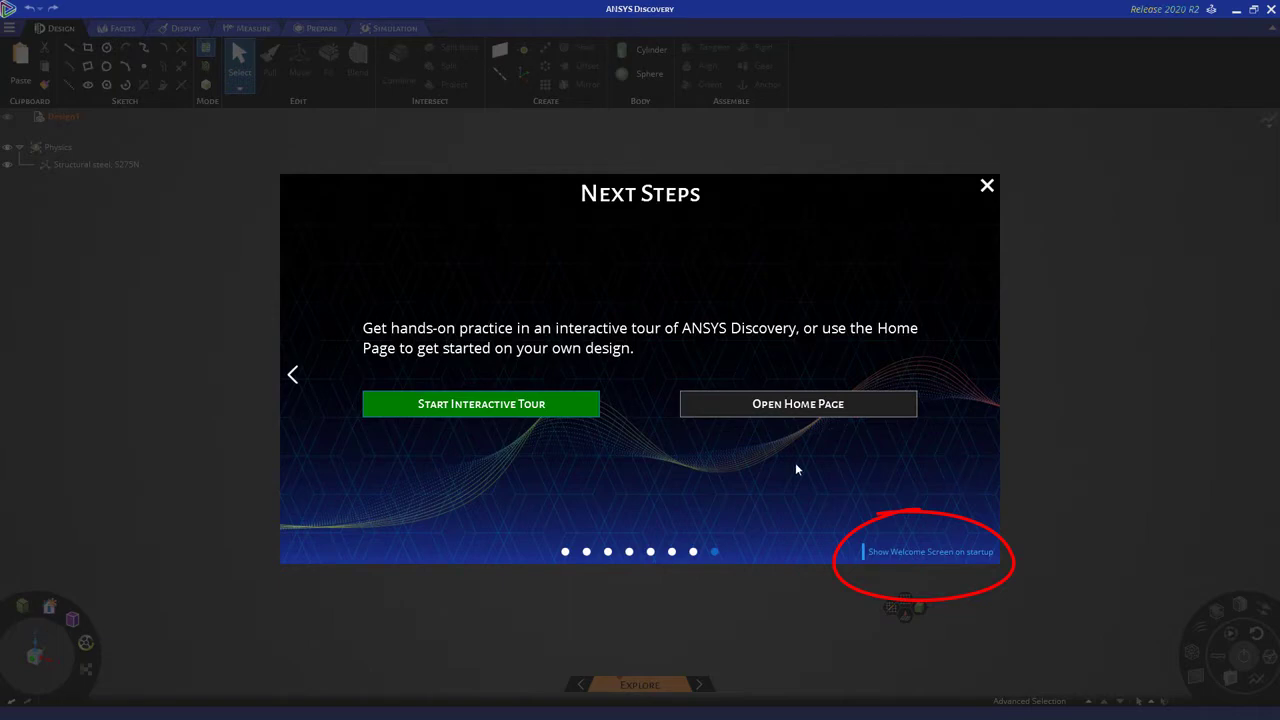
# From the Home Page, open the Duct Assembly Outlet Vanes geometry file.
pyautogui.click(800, 409)
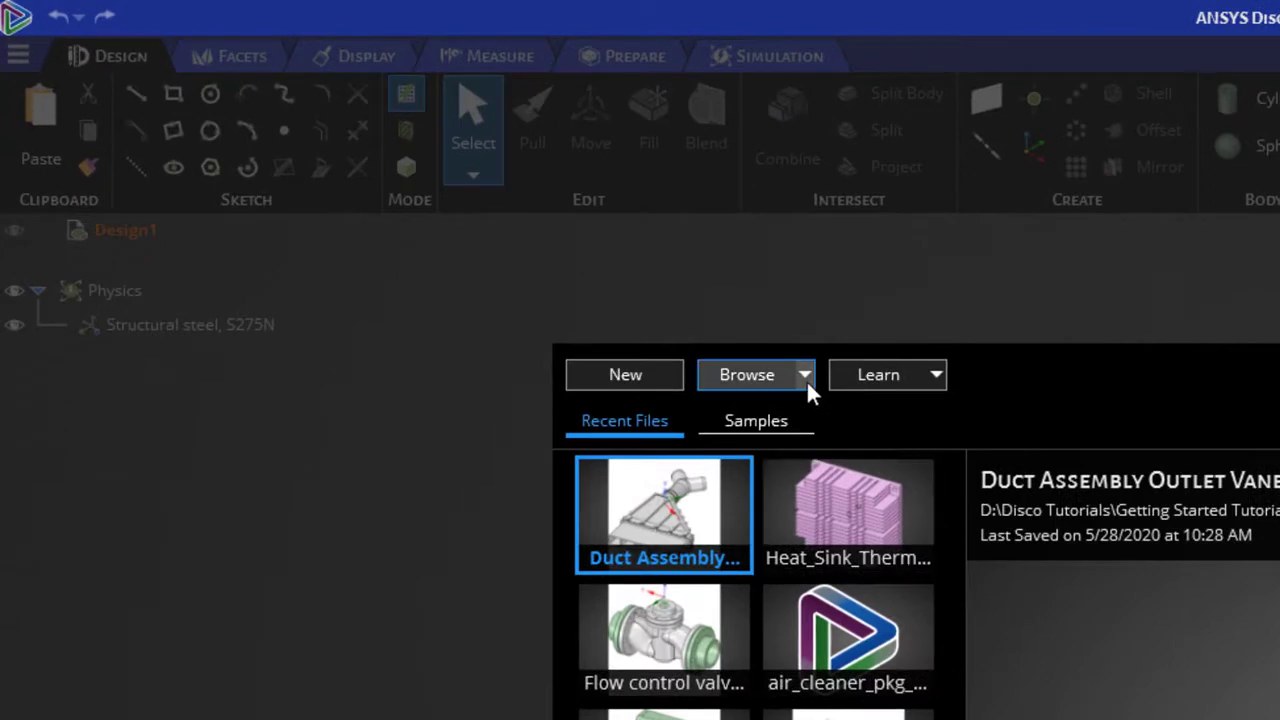
pyautogui.click(806, 378)
pyautogui.click(787, 449)
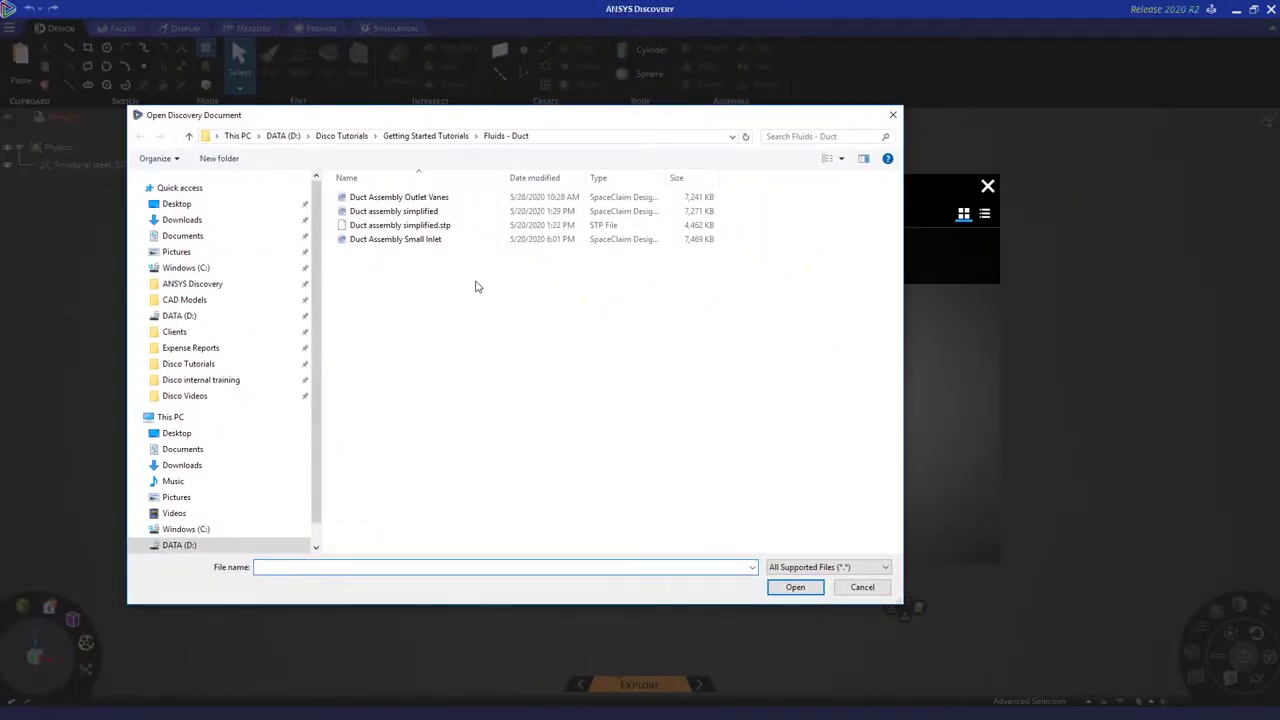
pyautogui.click(398, 197)
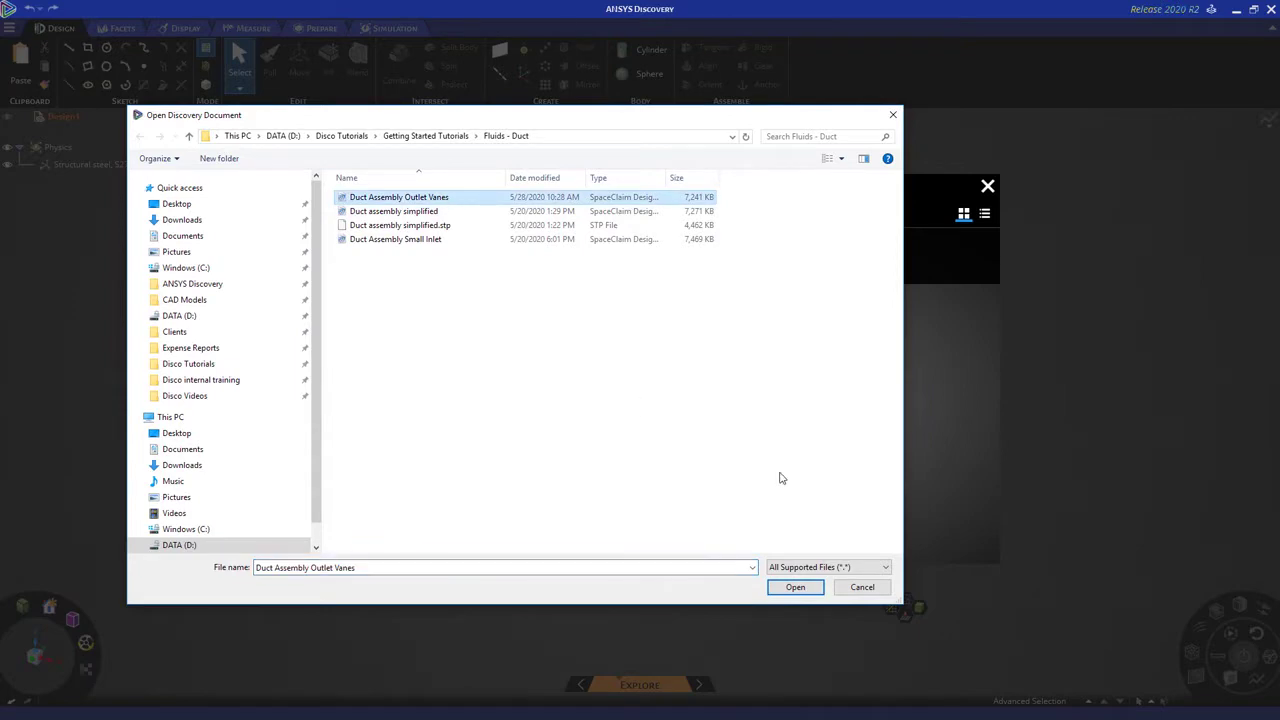
pyautogui.click(795, 587)
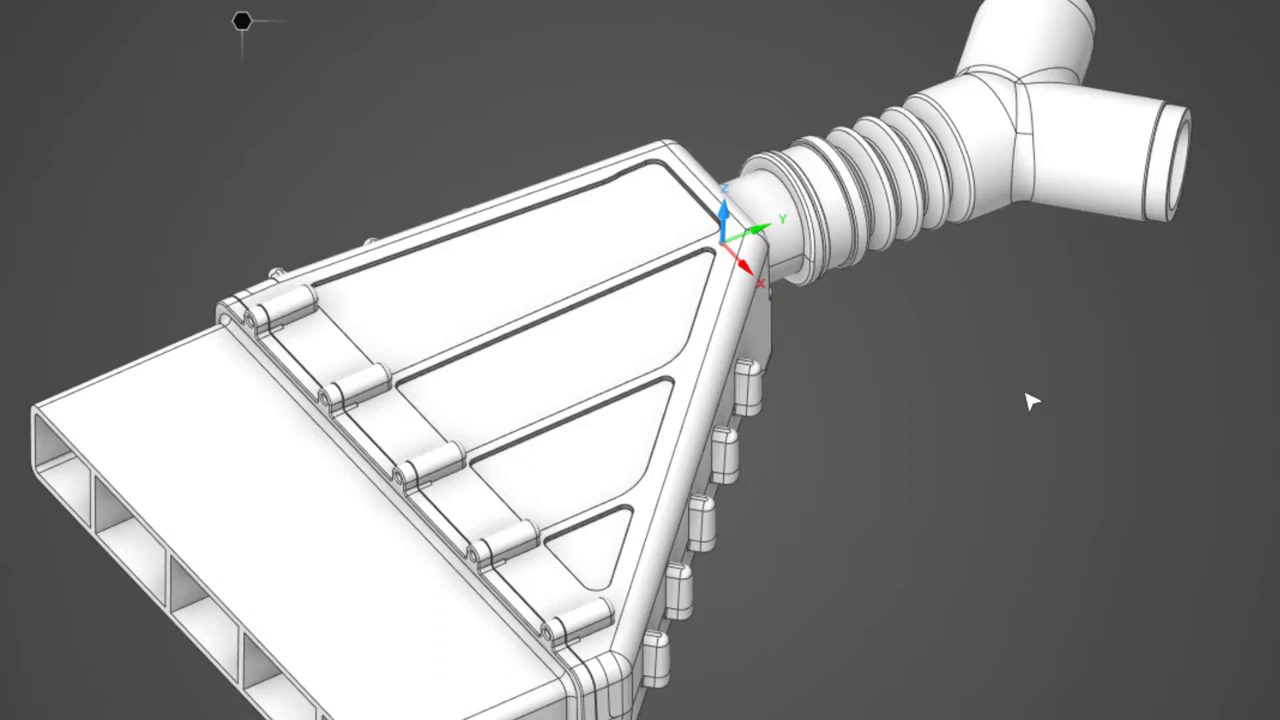
pyautogui.press('x')
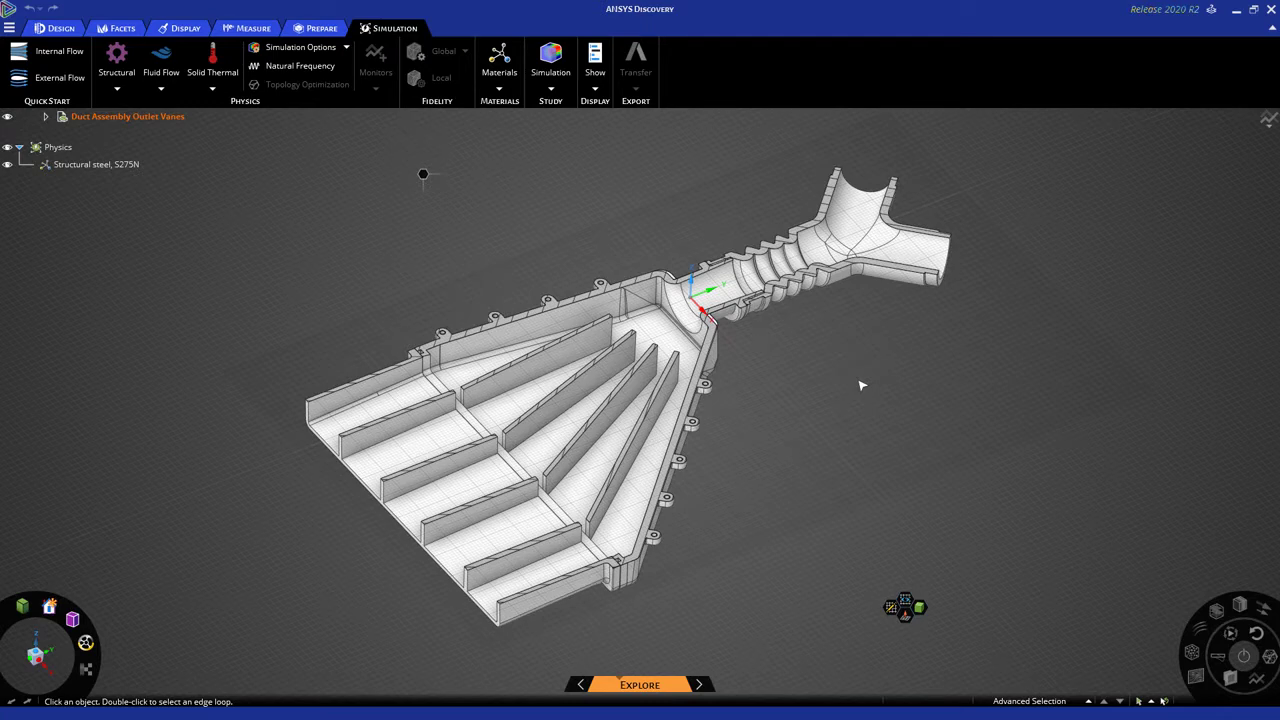
pyautogui.press('d')
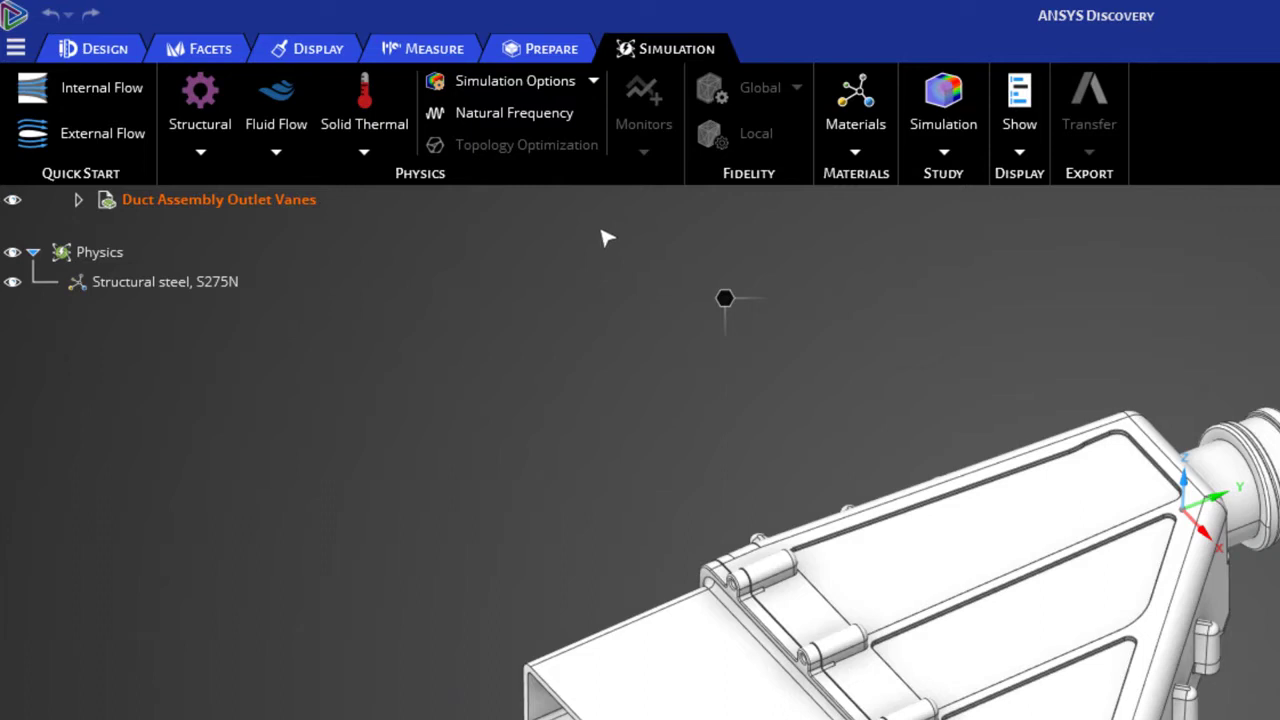
# Start Volume Extract on the Prepare tab and select the rectangular outlet face as a boundary.
pyautogui.click(554, 51)
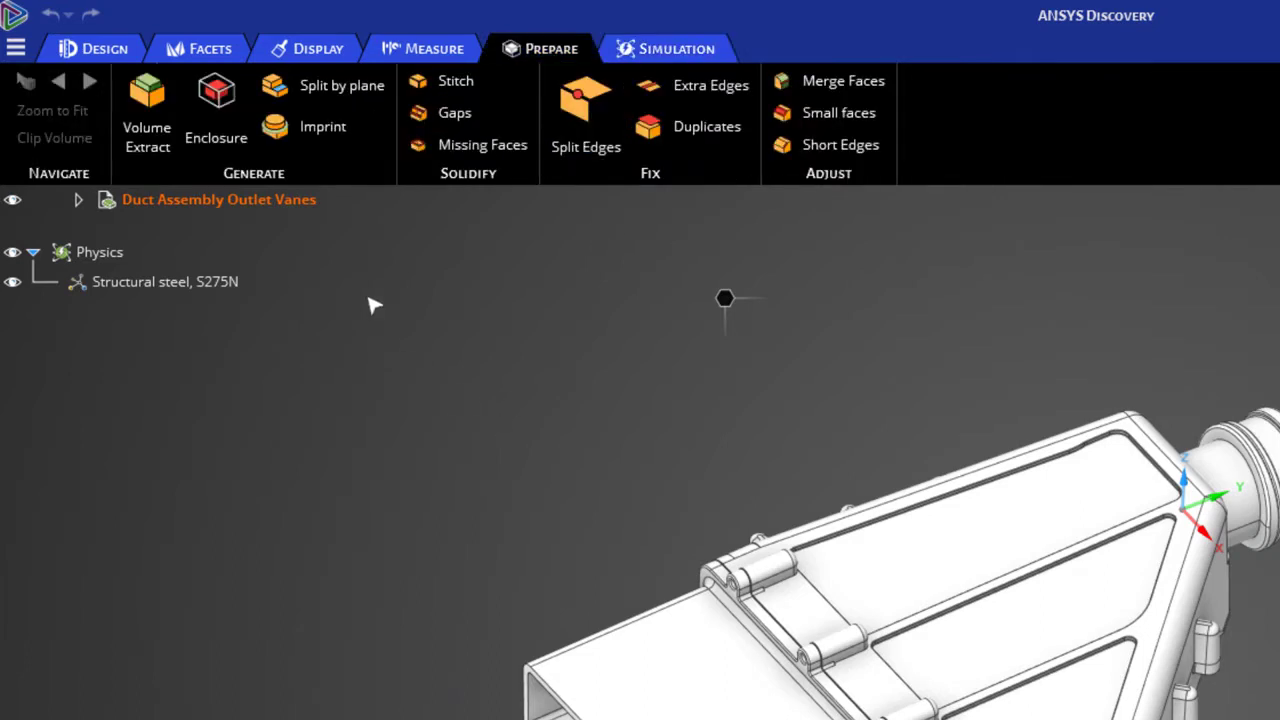
pyautogui.click(160, 112)
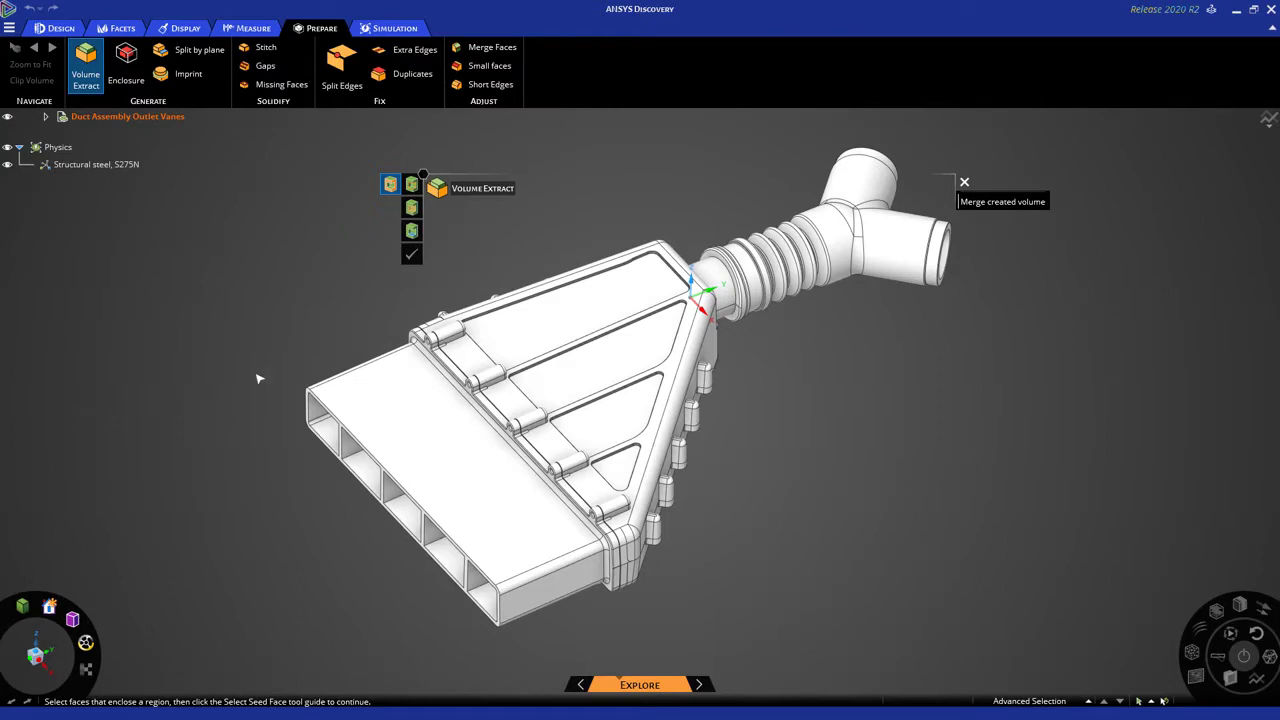
pyautogui.scroll(5, 333, 477)
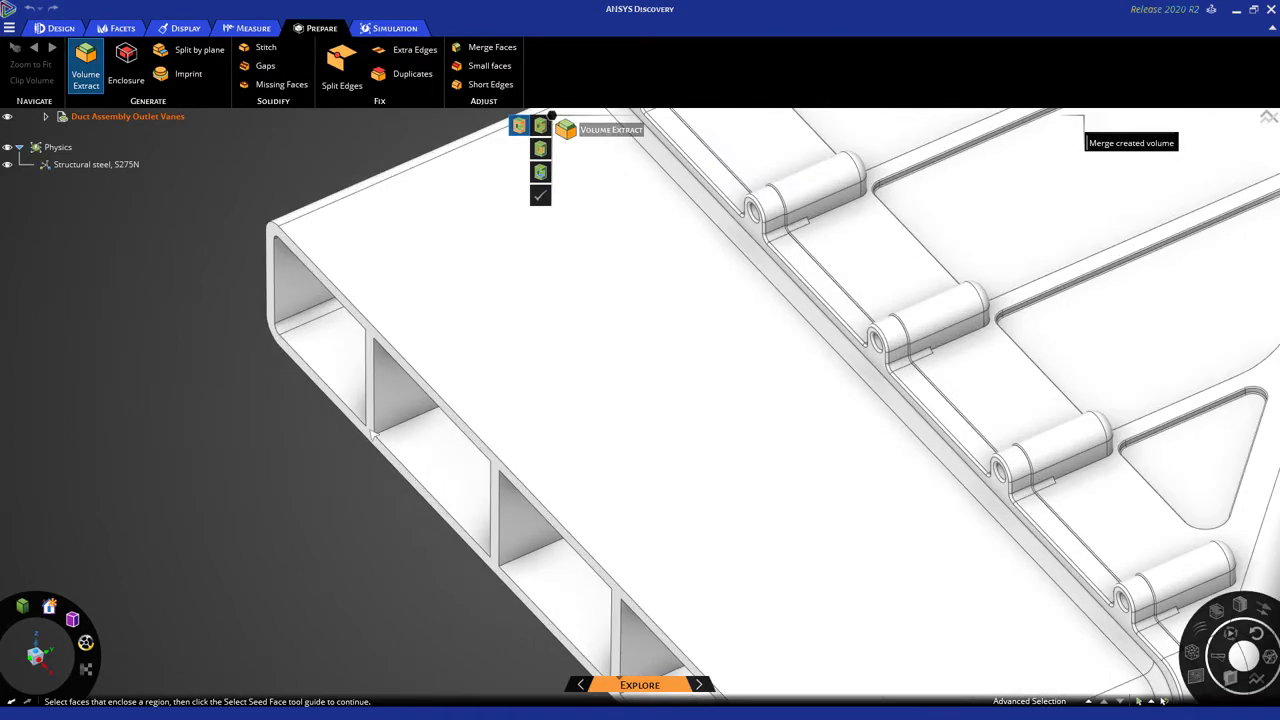
pyautogui.click(372, 435)
# Add the side inlet and upper inlet end faces as further volume boundaries.
pyautogui.scroll(-5, 372, 435)
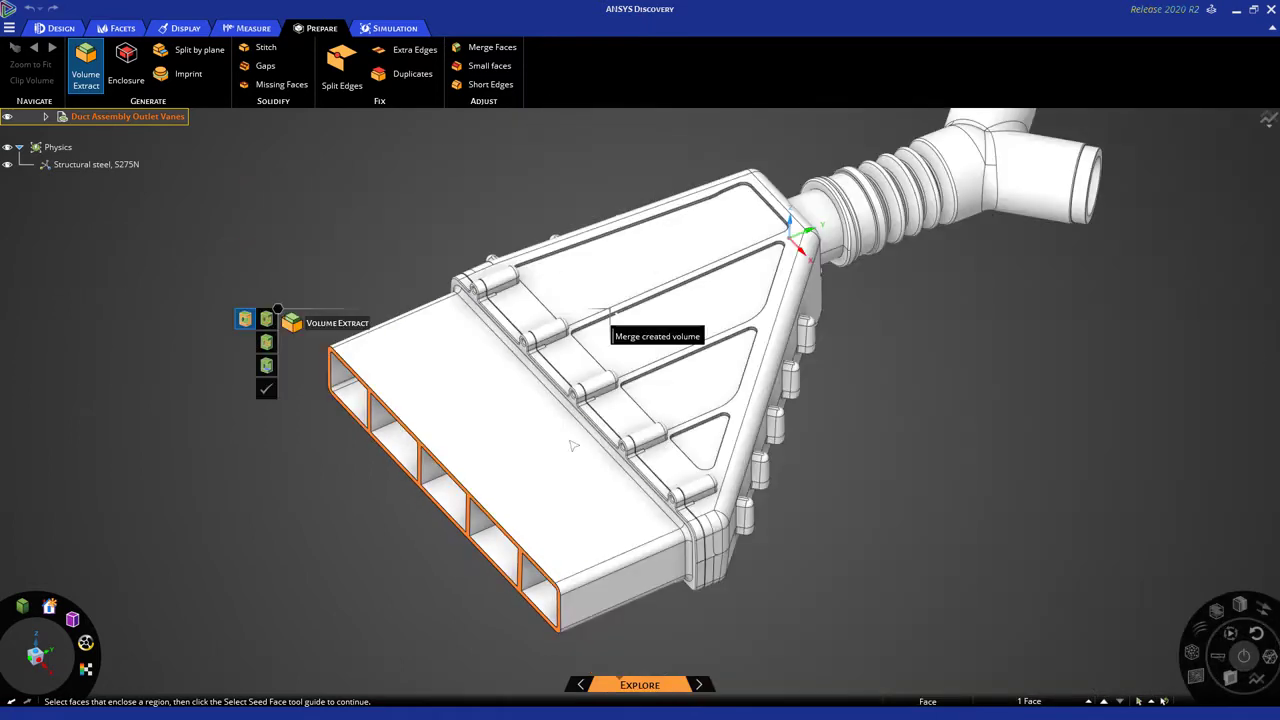
pyautogui.moveTo(372, 435); pyautogui.dragTo(1018, 338, button='middle')
pyautogui.moveTo(1071, 288); pyautogui.dragTo(920, 457, button='middle')
pyautogui.scroll(3, 920, 457)
pyautogui.click(870, 435)
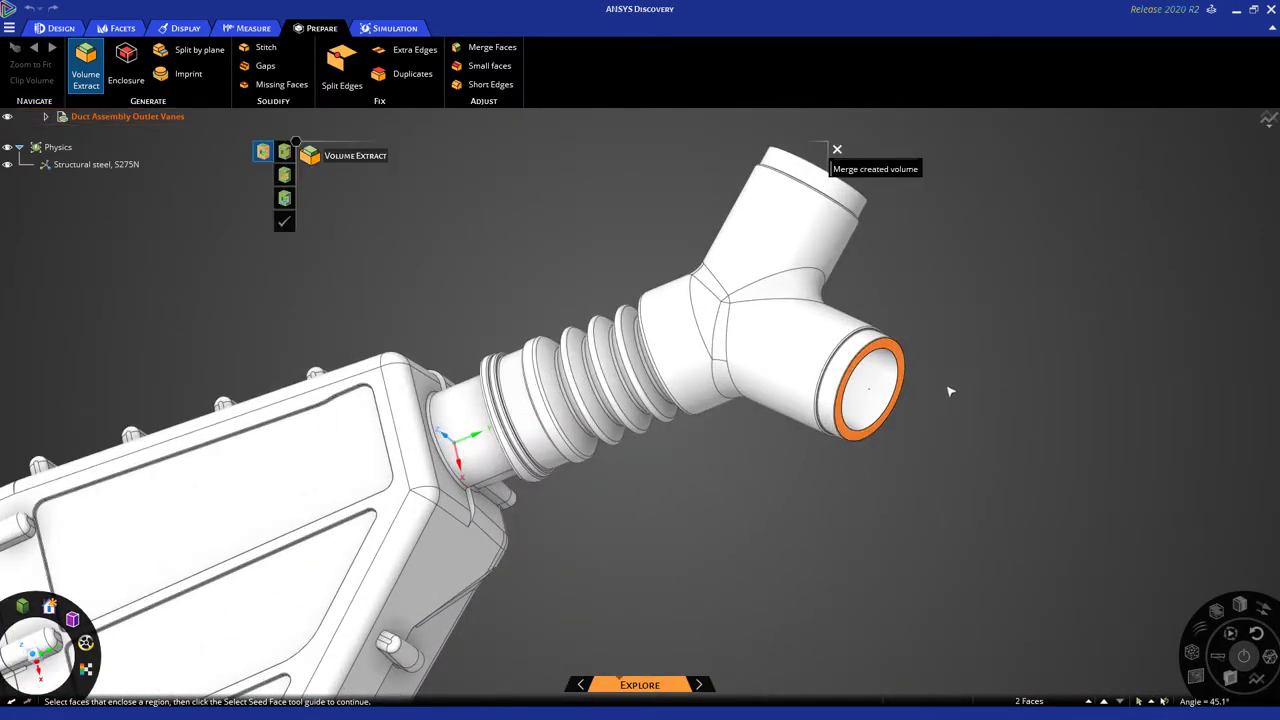
pyautogui.moveTo(925, 263); pyautogui.dragTo(843, 411, button='middle')
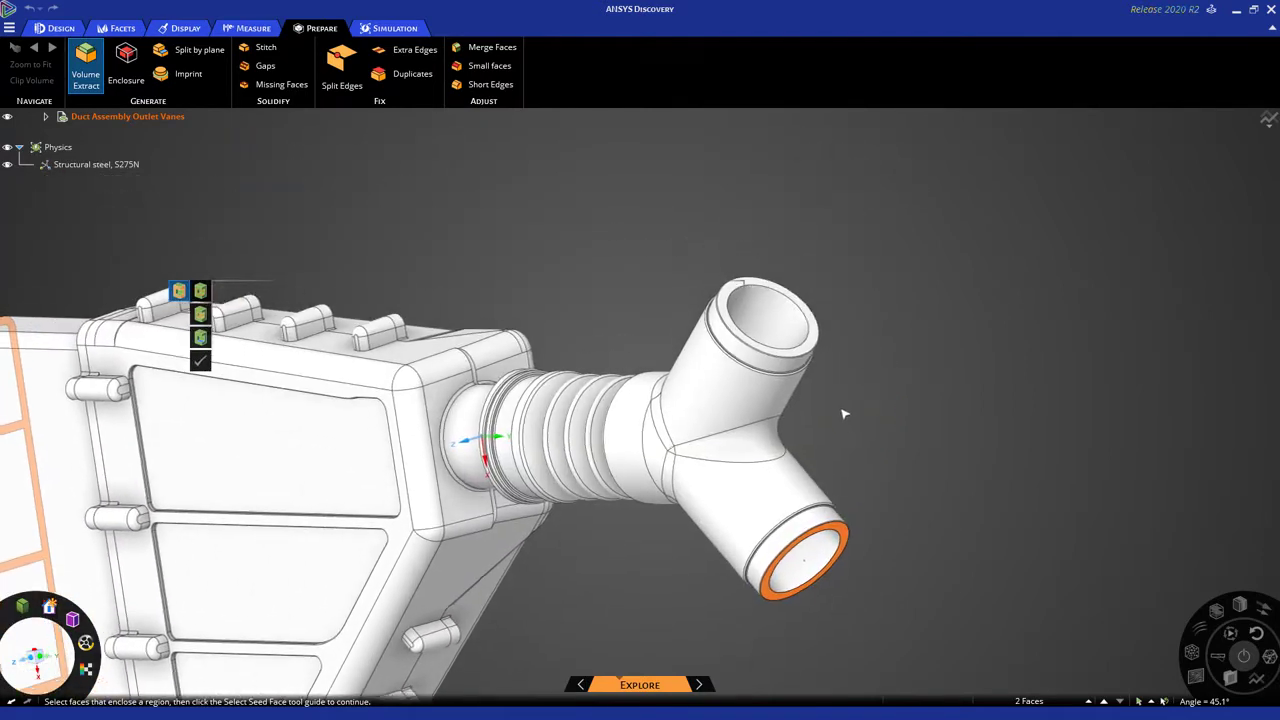
pyautogui.scroll(5, 826, 371)
pyautogui.click(797, 297)
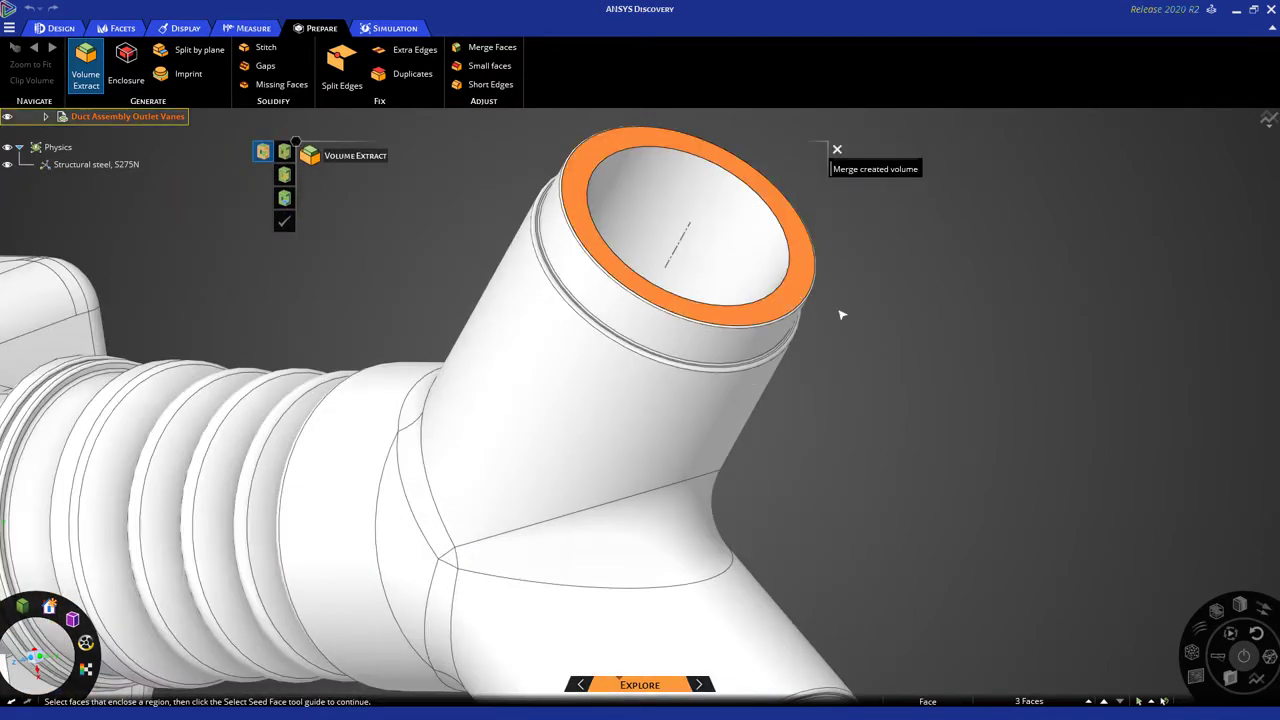
pyautogui.scroll(-6, 900, 340)
pyautogui.scroll(4, 961, 521)
pyautogui.moveTo(961, 521); pyautogui.dragTo(930, 505, button='middle')
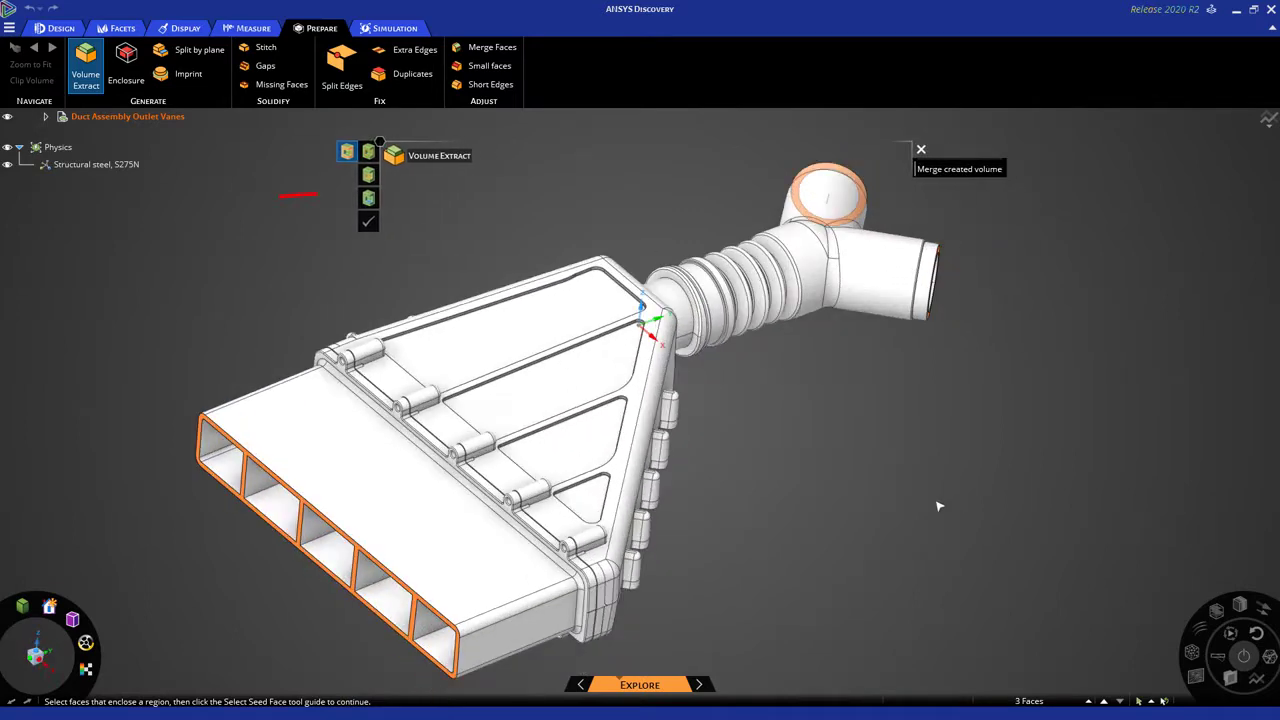
# Pick an inner duct face as the seed and create the enclosed air volume.
pyautogui.click(372, 203)
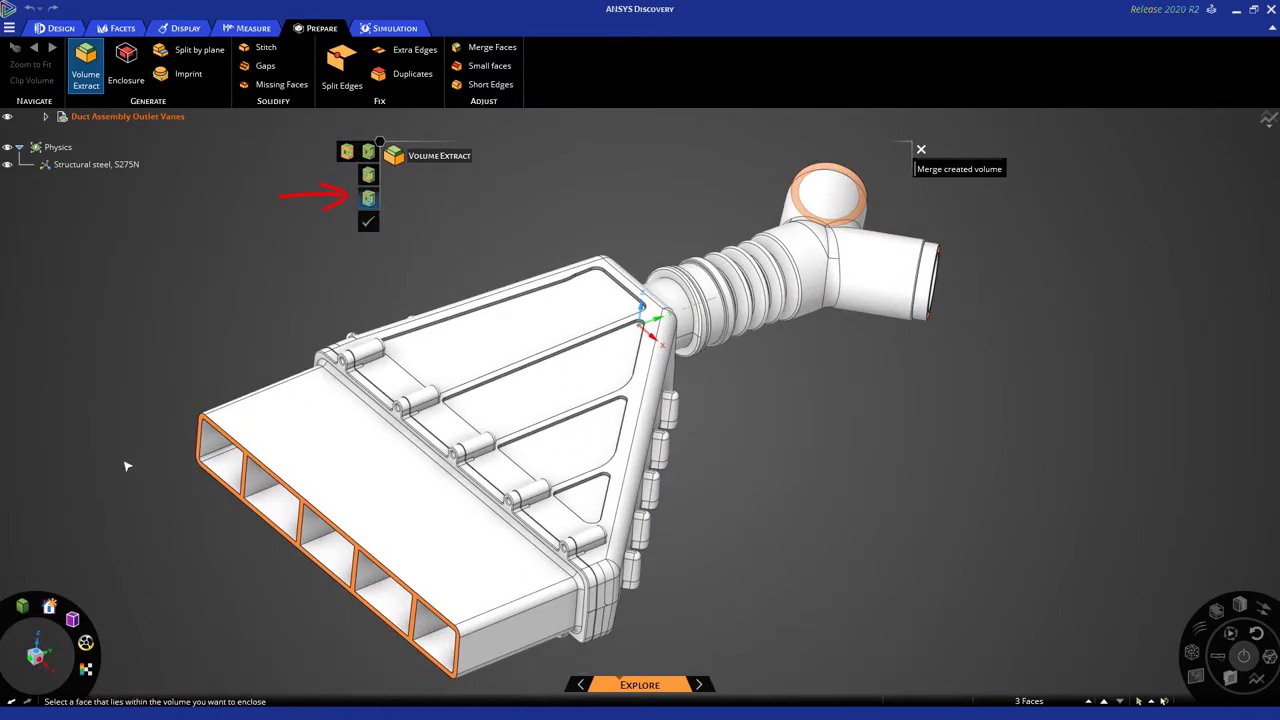
pyautogui.click(229, 469)
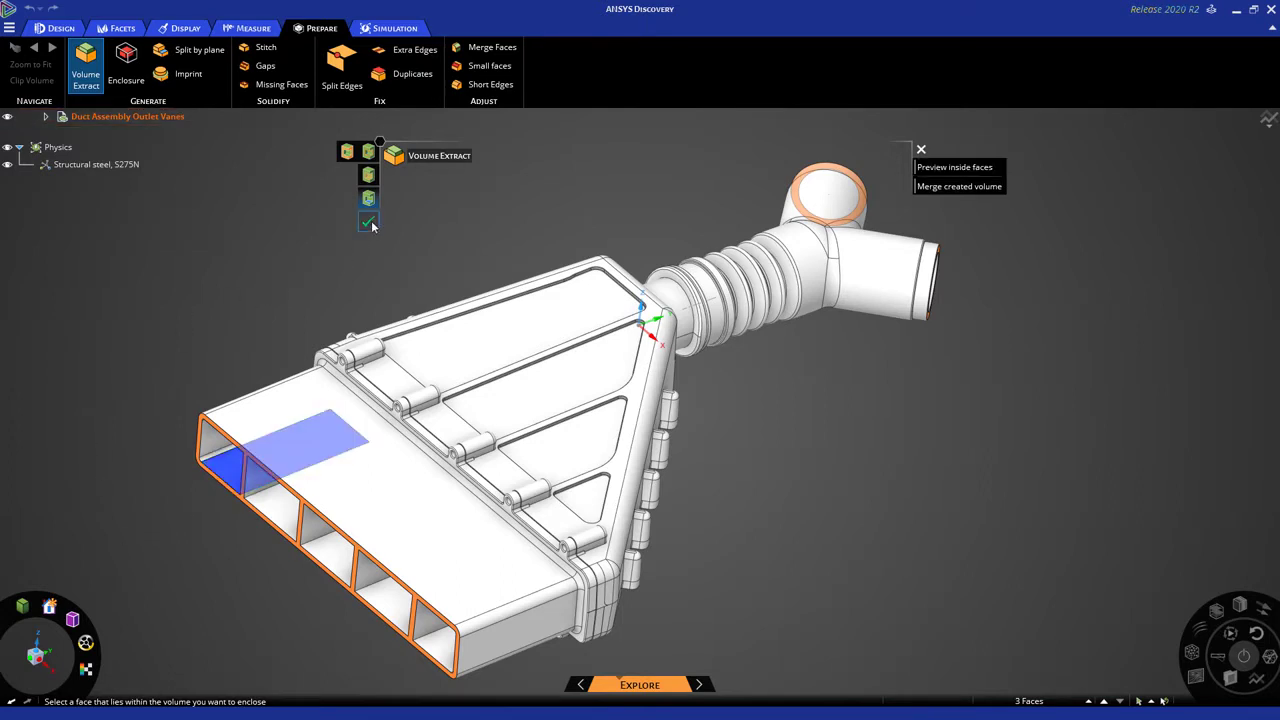
pyautogui.click(369, 224)
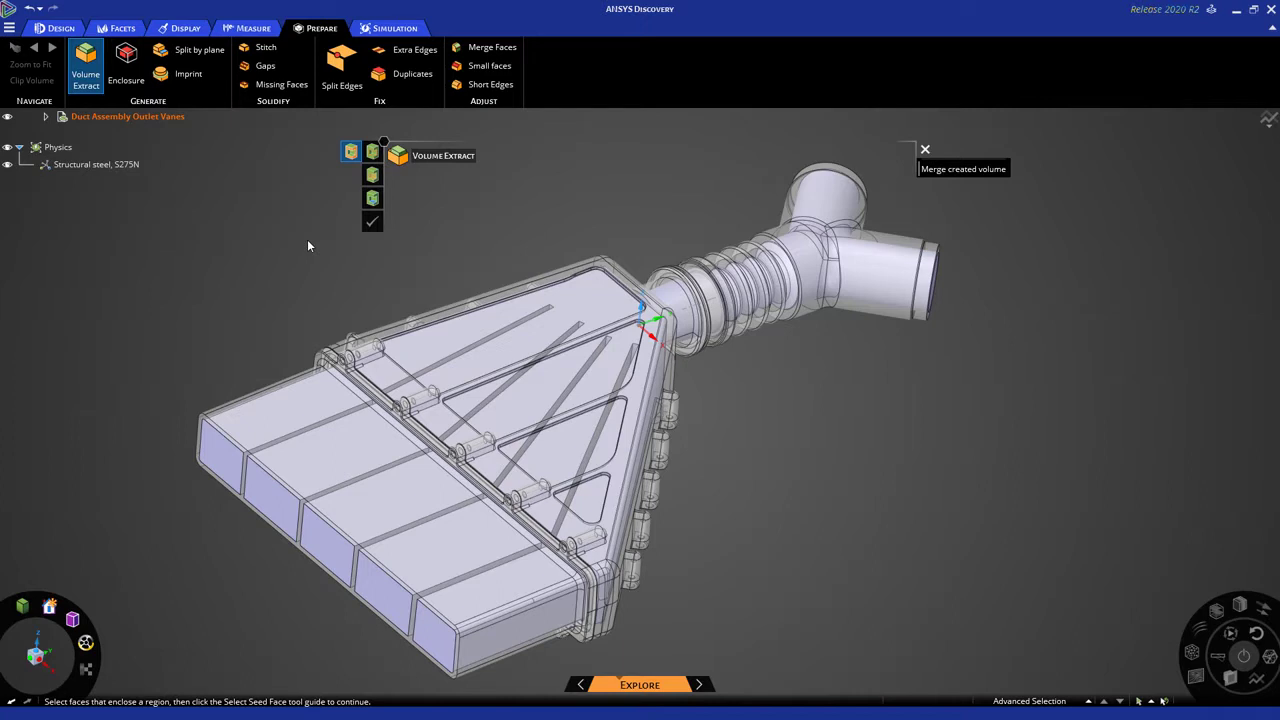
# Return to the Simulation tab and orbit and zoom onto the Y-duct's round openings.
pyautogui.press('Escape')
pyautogui.press('Escape')
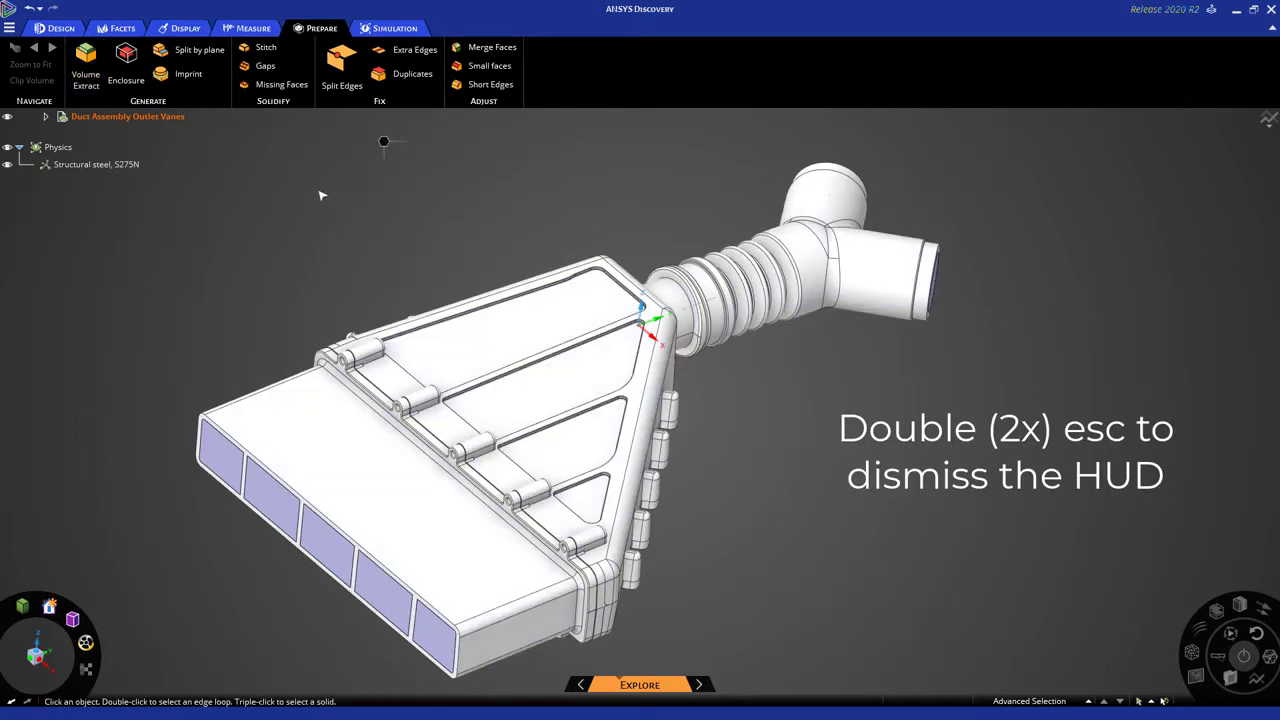
pyautogui.click(390, 28)
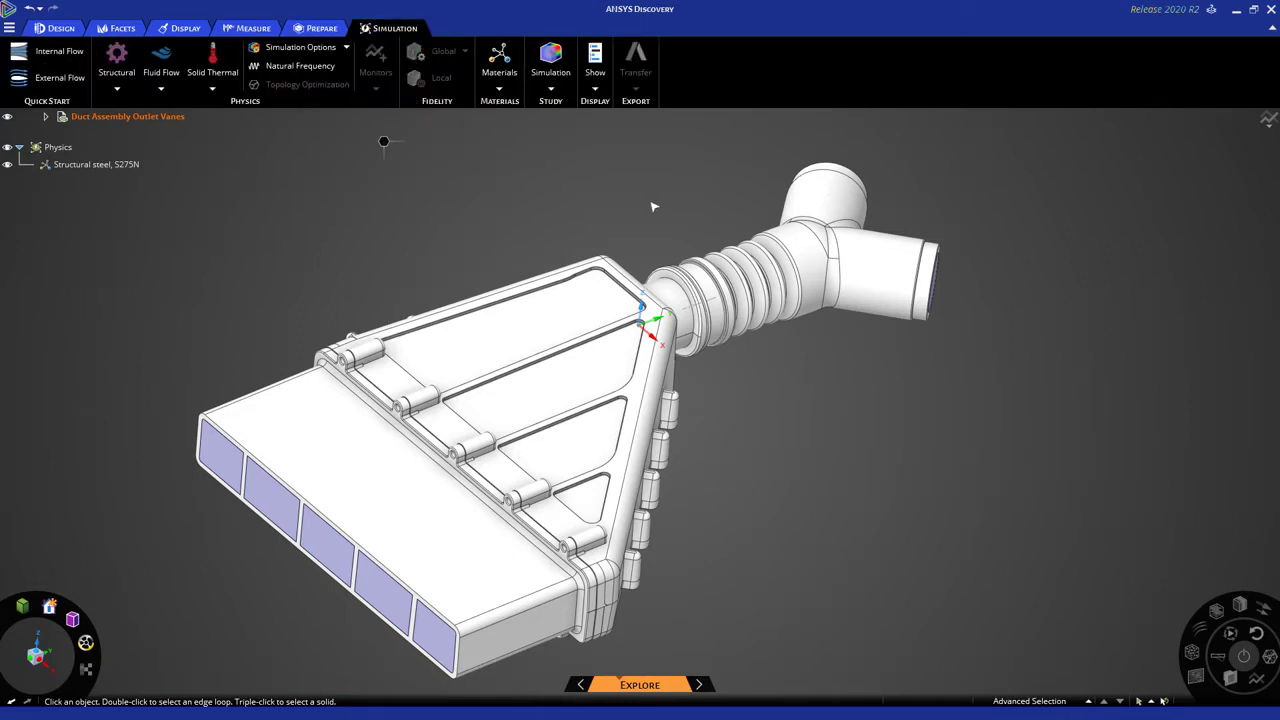
pyautogui.moveTo(652, 207); pyautogui.dragTo(698, 203, button='middle')
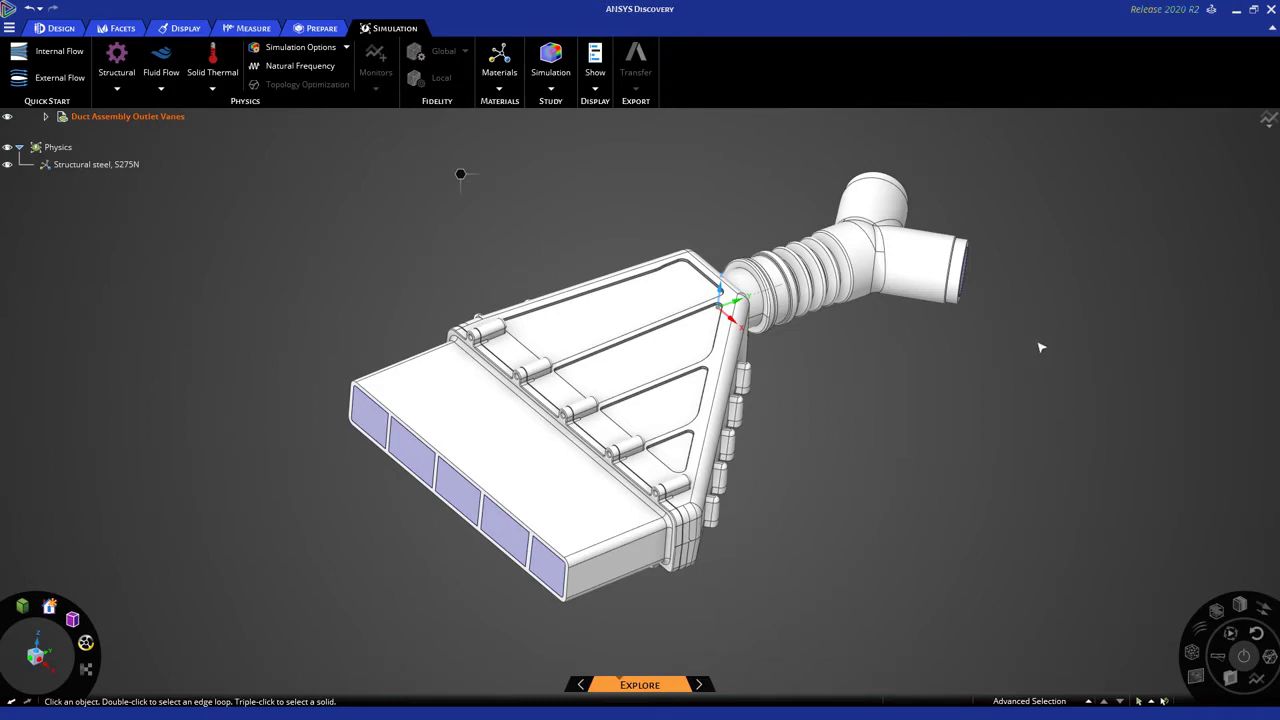
pyautogui.moveTo(1043, 346); pyautogui.dragTo(727, 332, button='middle')
pyautogui.scroll(6, 654, 314)
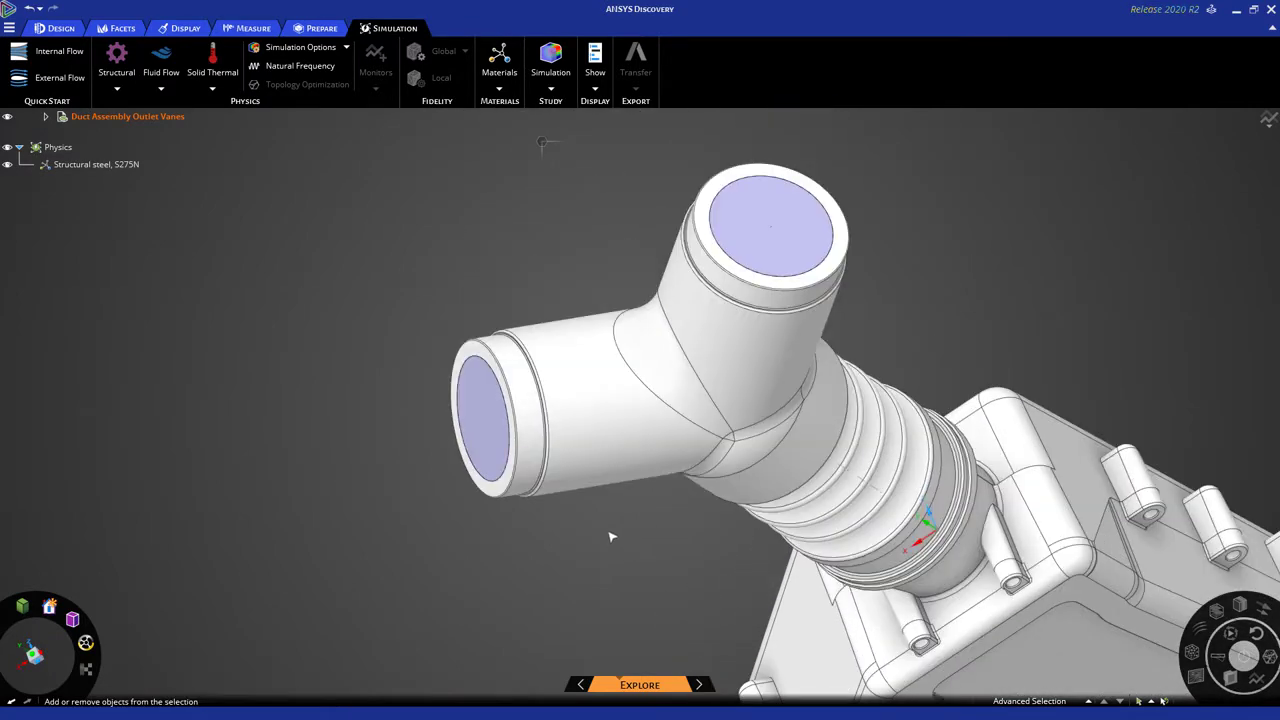
pyautogui.moveTo(612, 537); pyautogui.dragTo(531, 557, button='middle')
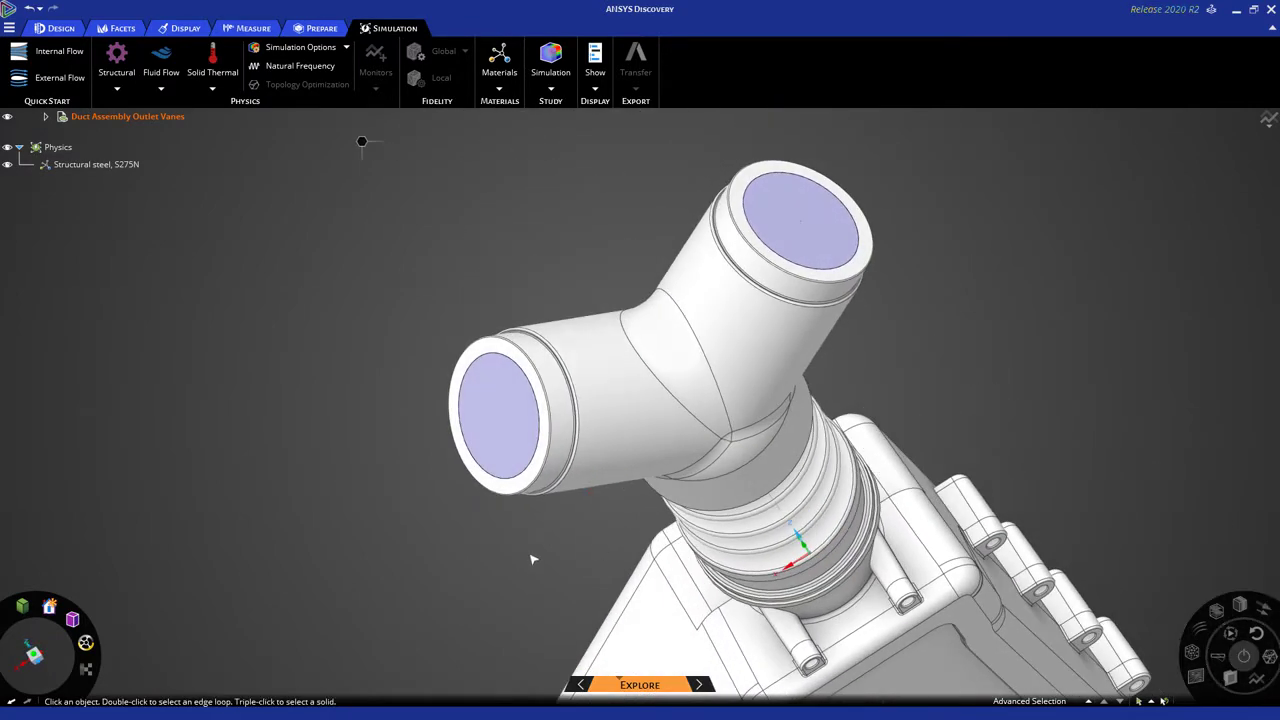
# Pick the left round Y-duct opening as the flow inlet face and view its F1 overlay help.
pyautogui.click(503, 402)
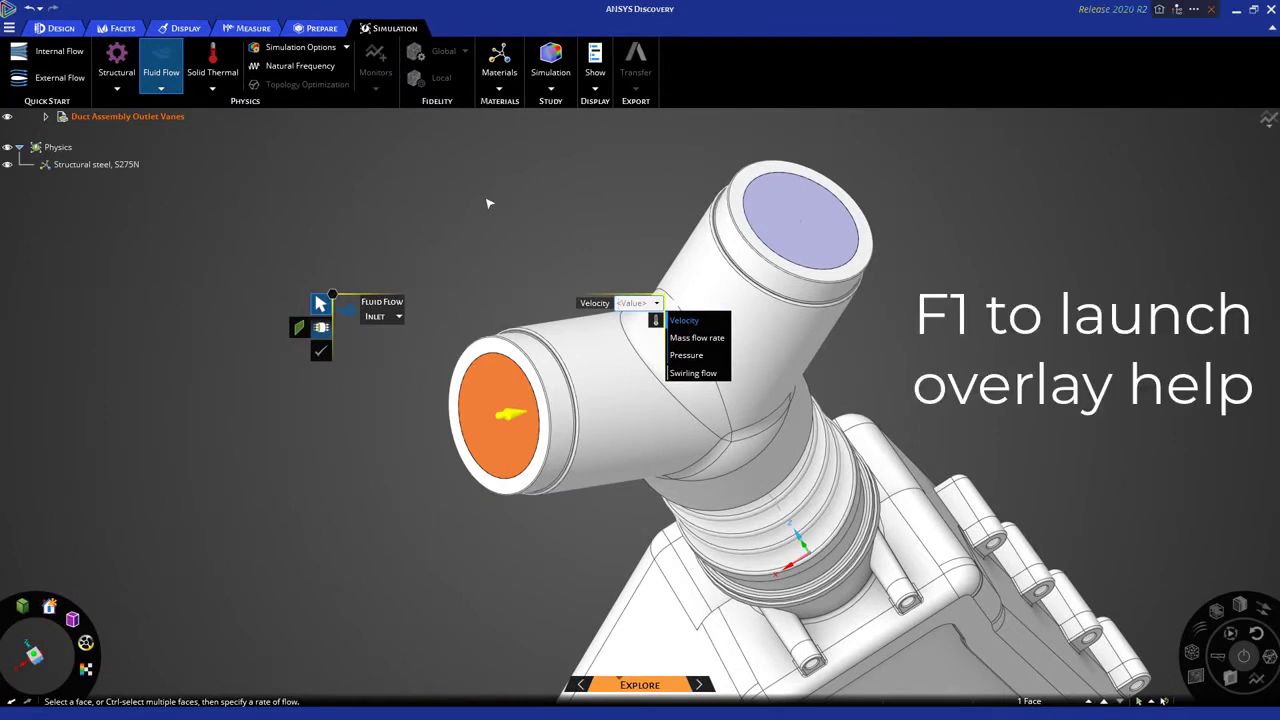
pyautogui.press('F1')
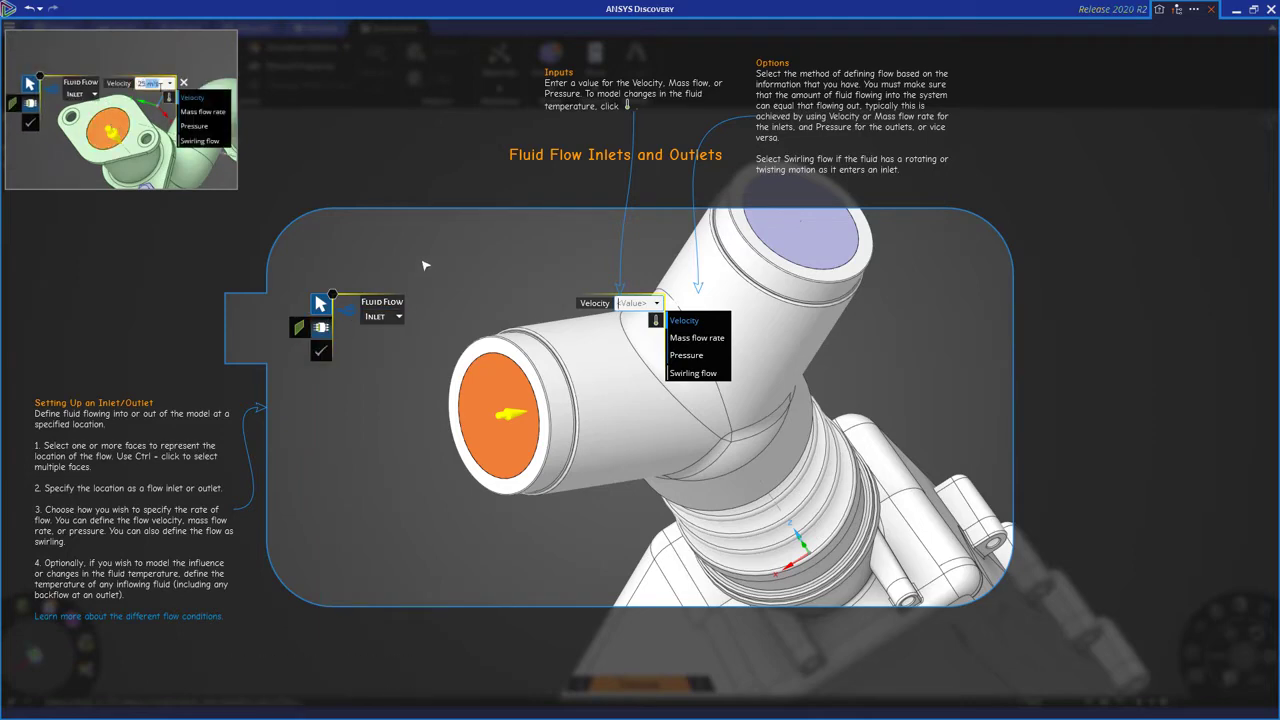
pyautogui.press('F1')
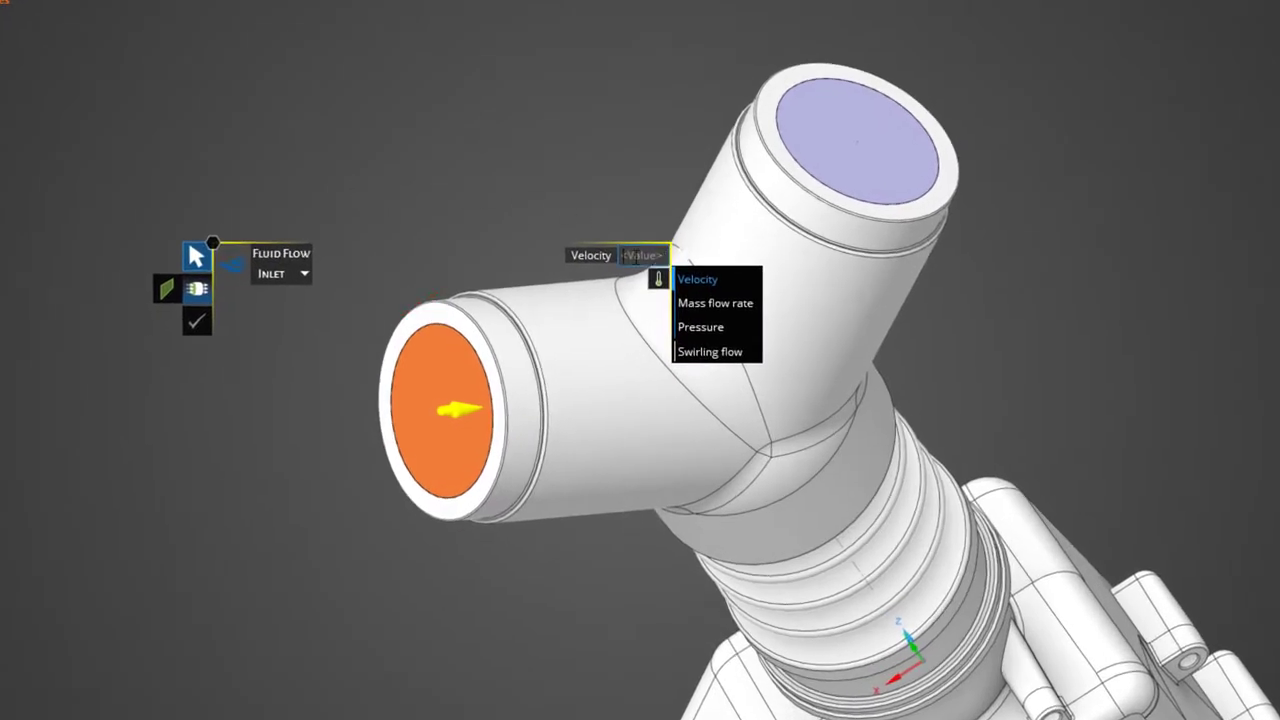
# Set the left inlet's velocity to 1 m/s.
pyautogui.click(634, 256)
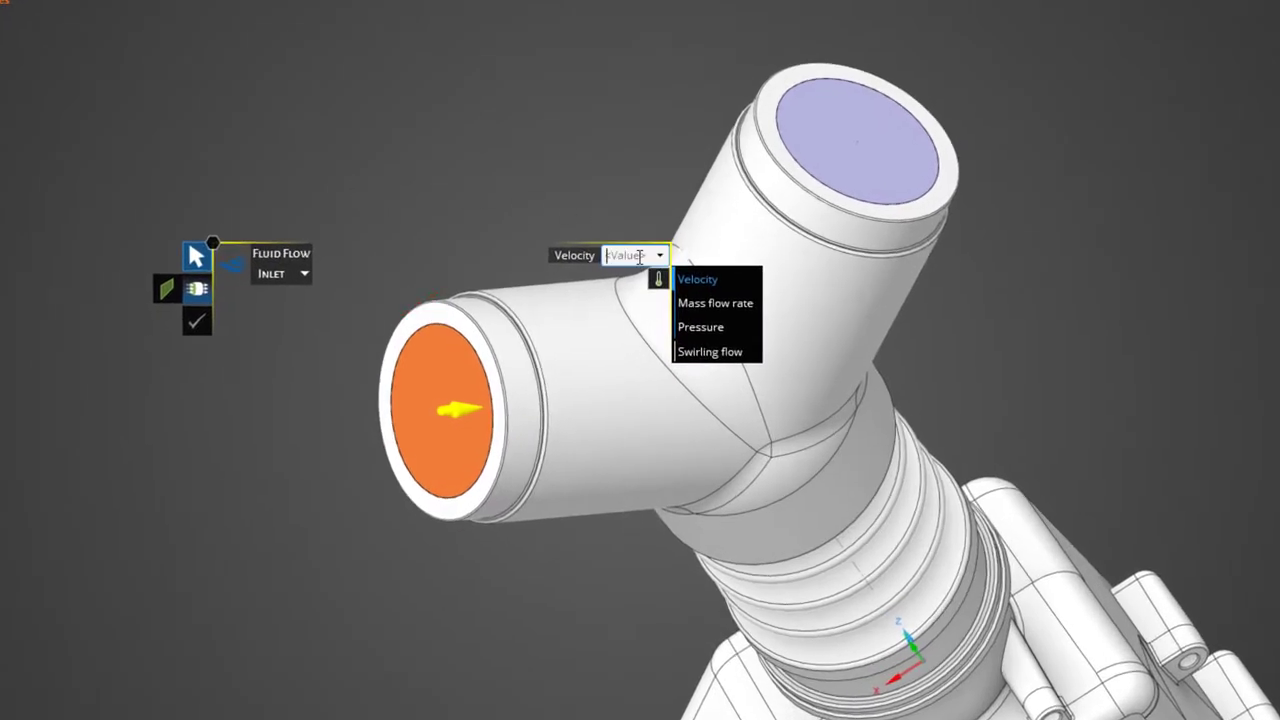
pyautogui.write('1')
pyautogui.press('Return')
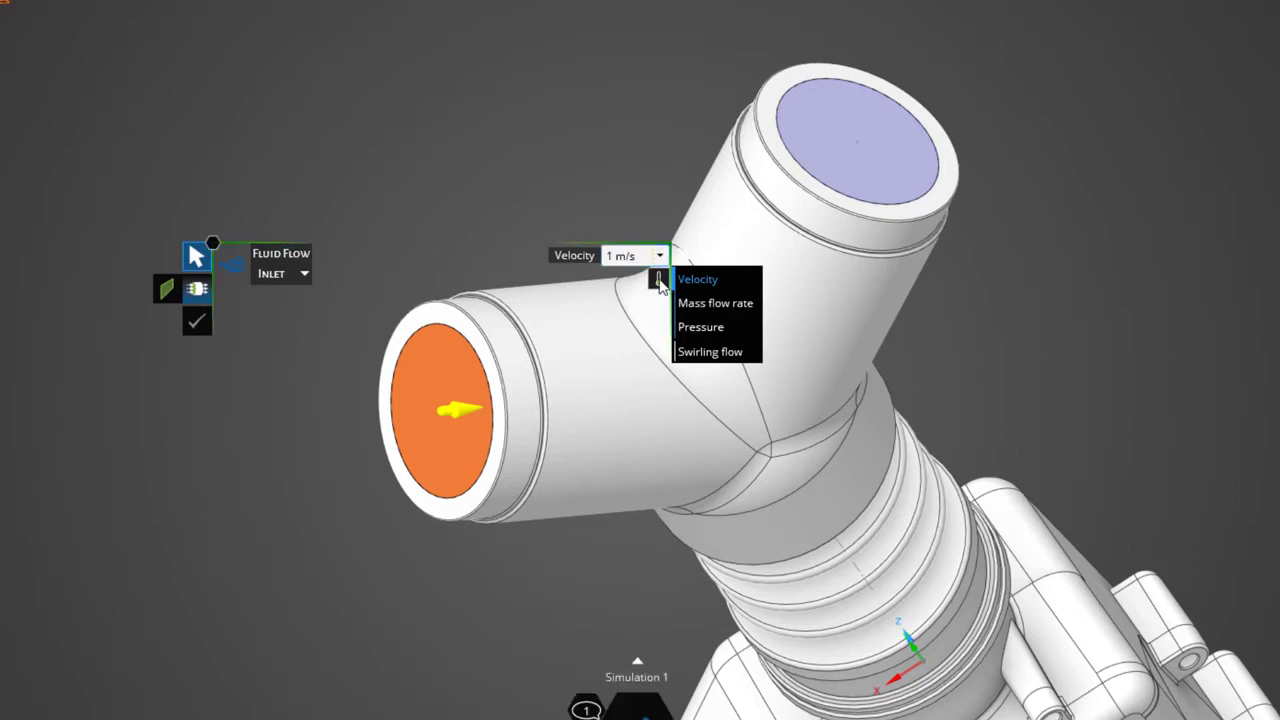
# Add the upper round opening as a second inlet with a 50 °C inflow temperature.
pyautogui.click(660, 281)
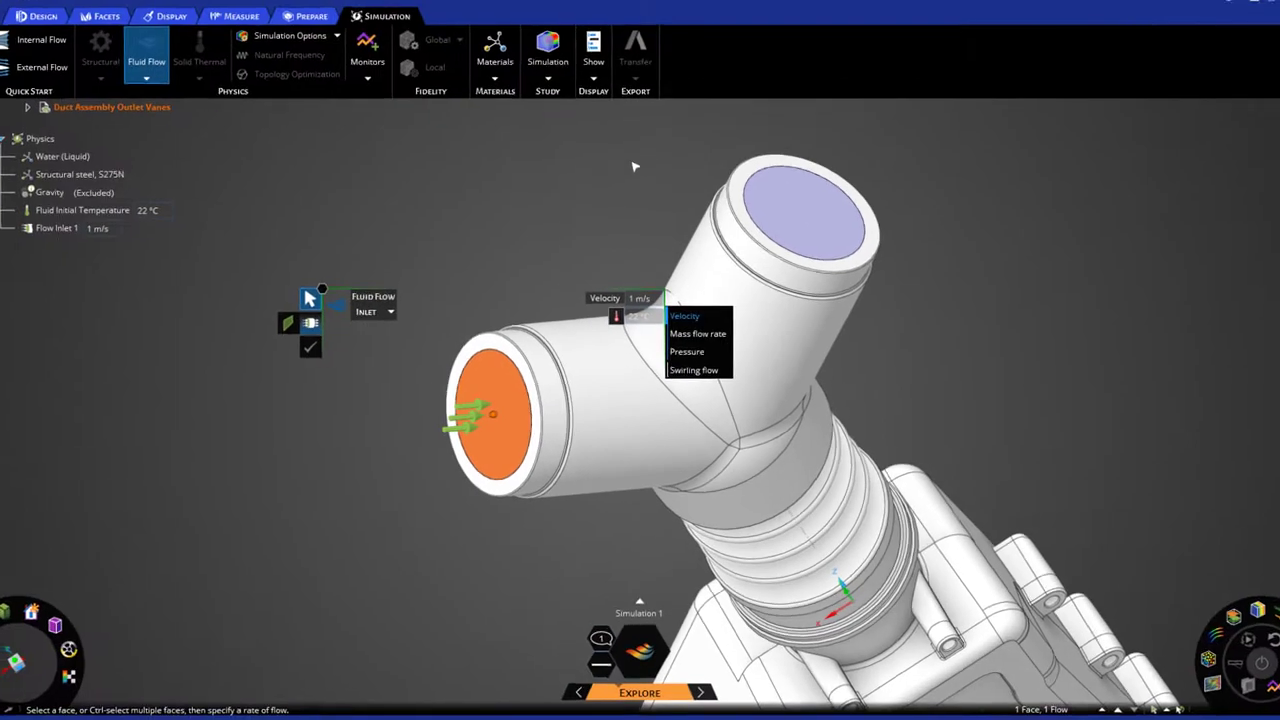
pyautogui.click(800, 216)
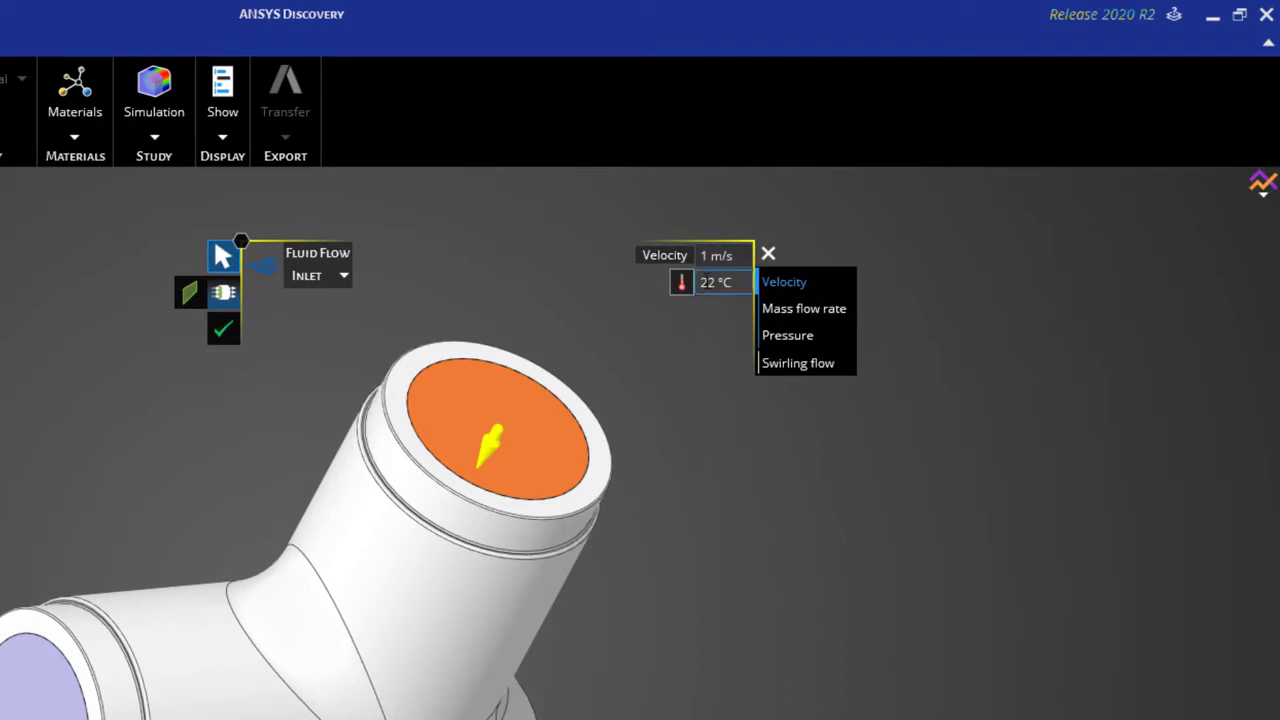
pyautogui.click(707, 282)
pyautogui.write('50')
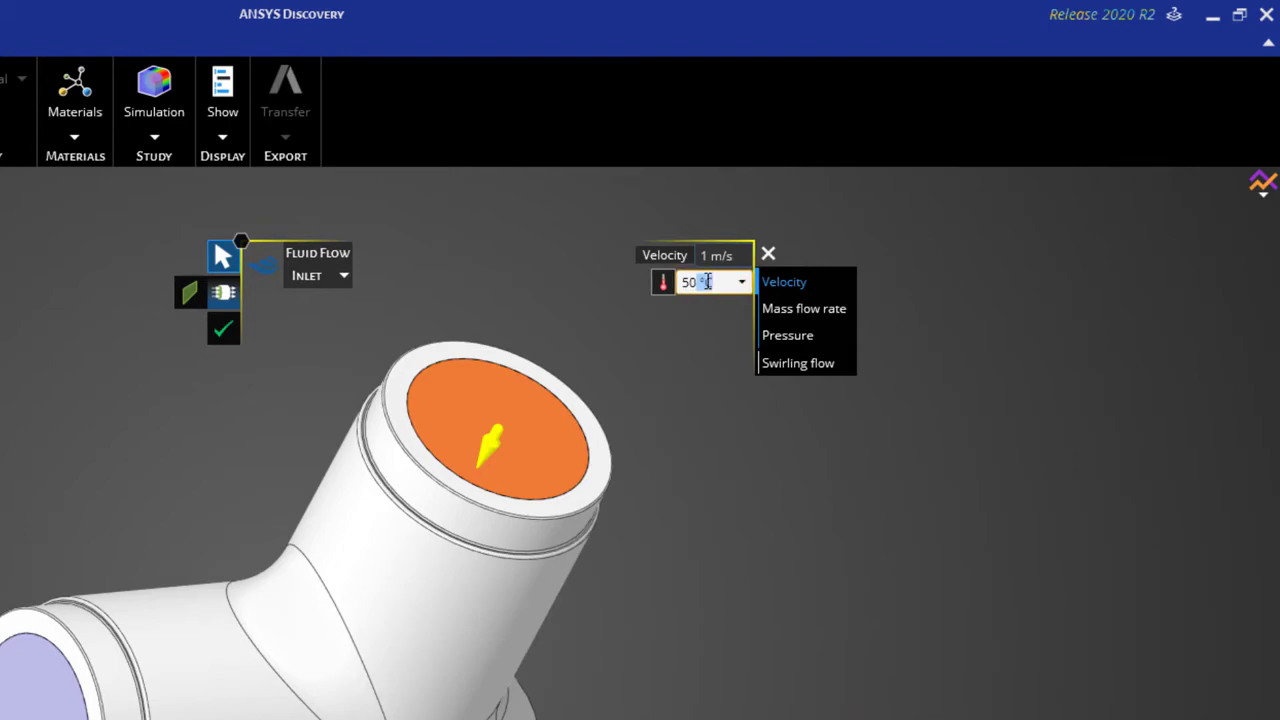
pyautogui.press('Tab')
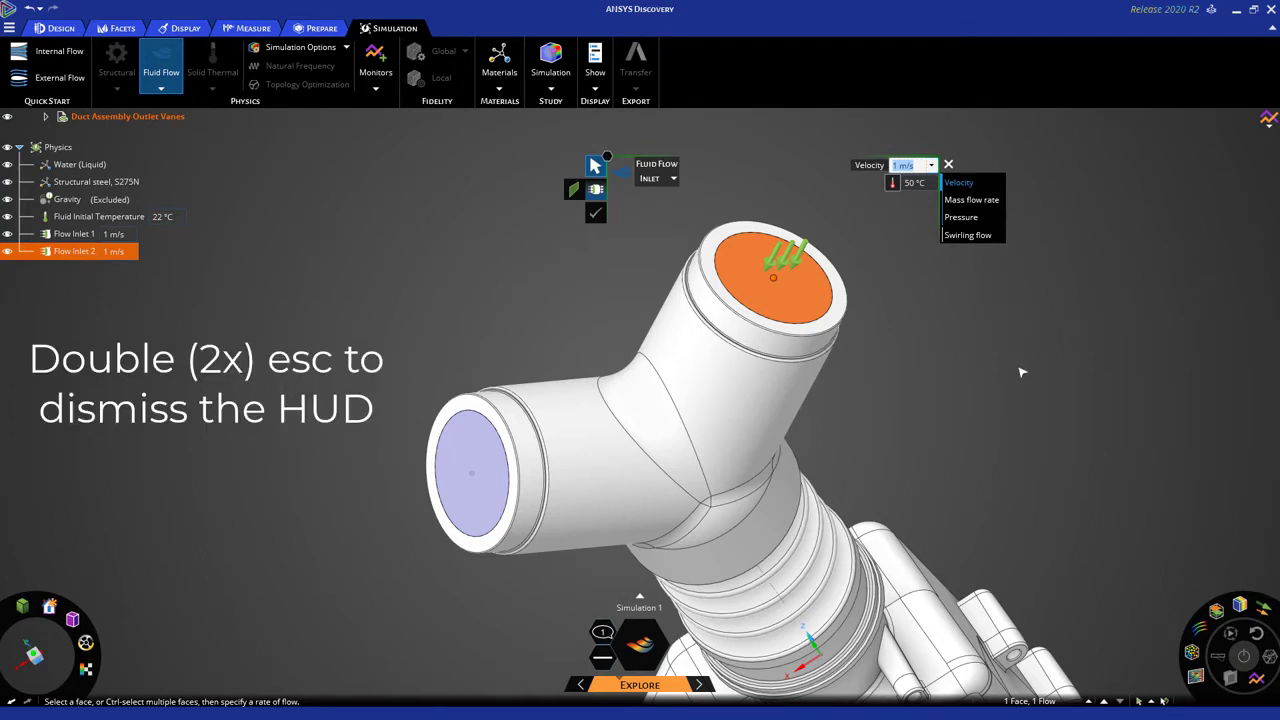
pyautogui.press('Escape')
pyautogui.press('Escape')
pyautogui.press('h')
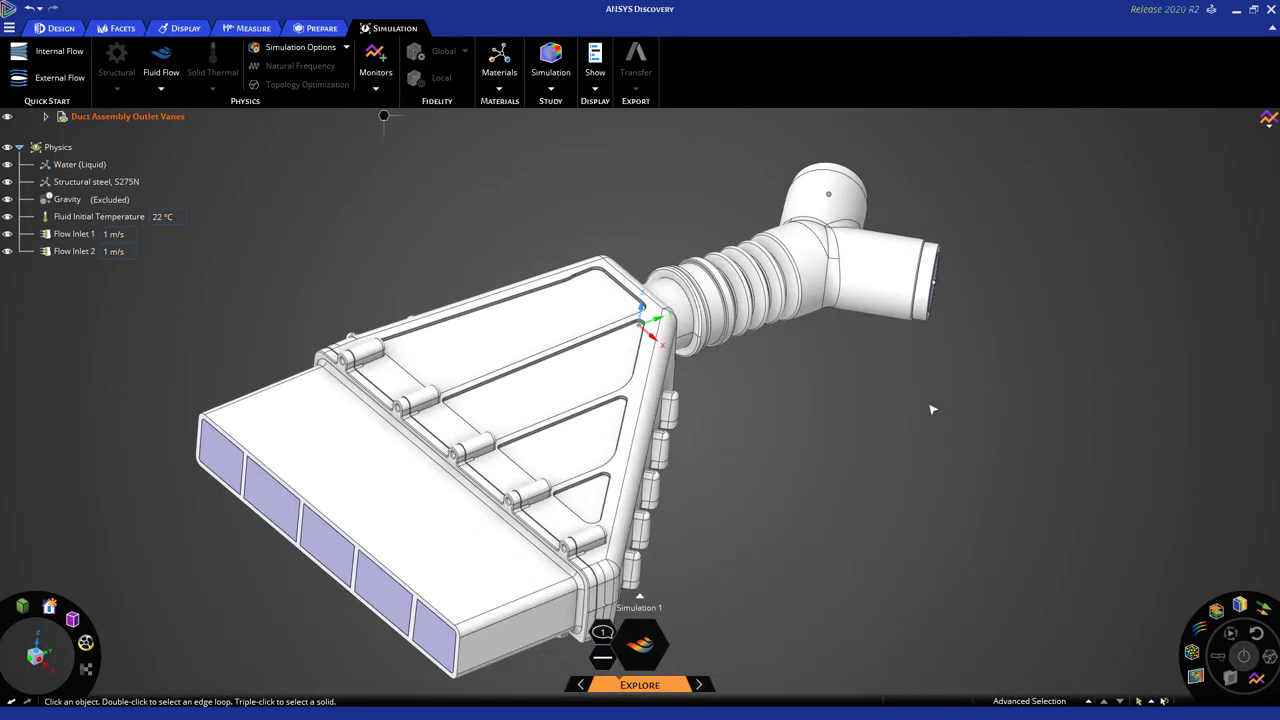
pyautogui.scroll(-3, 931, 425)
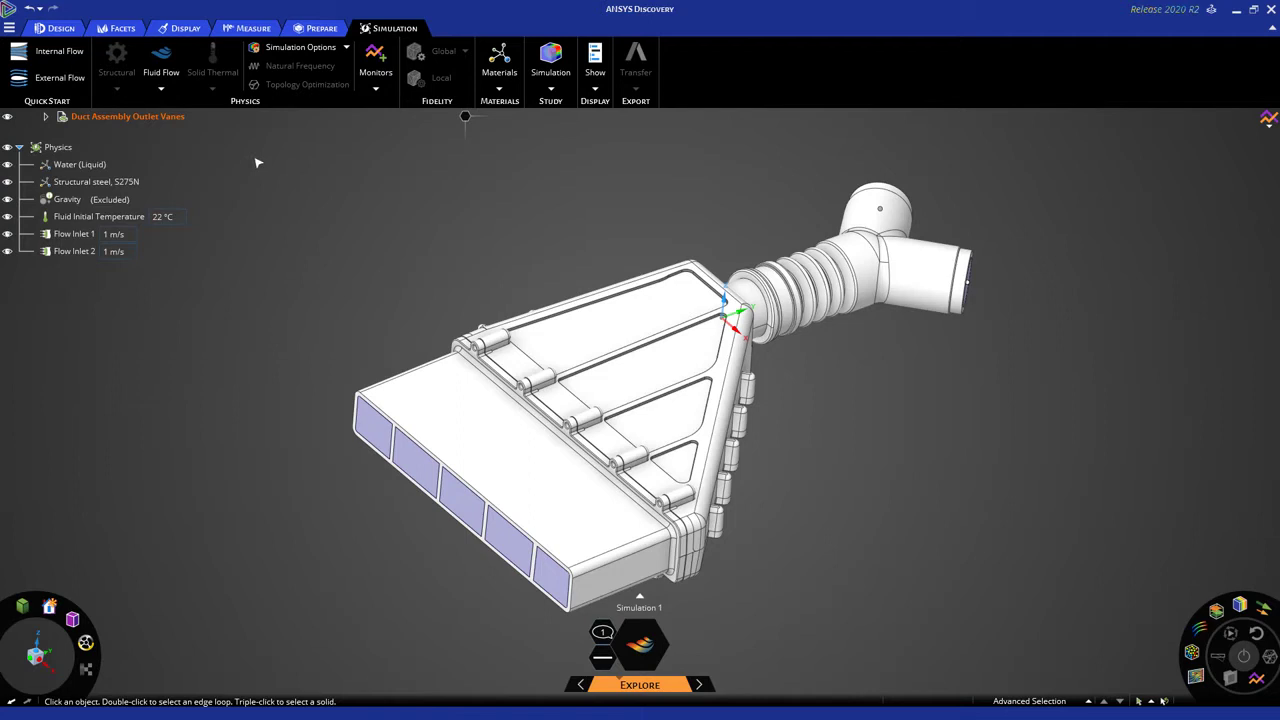
# Select all five rectangular openings and define them as one 0 Pa outlet, Flow Outlet 3.
pyautogui.click(163, 91)
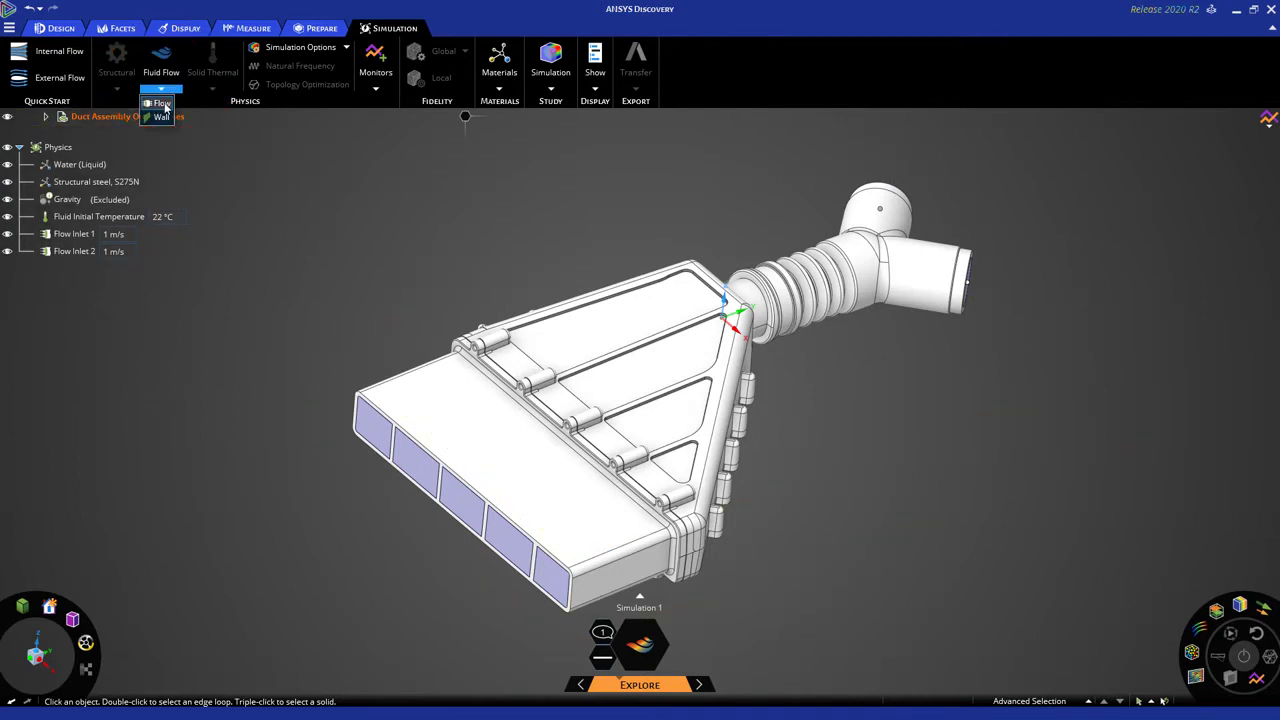
pyautogui.click(160, 104)
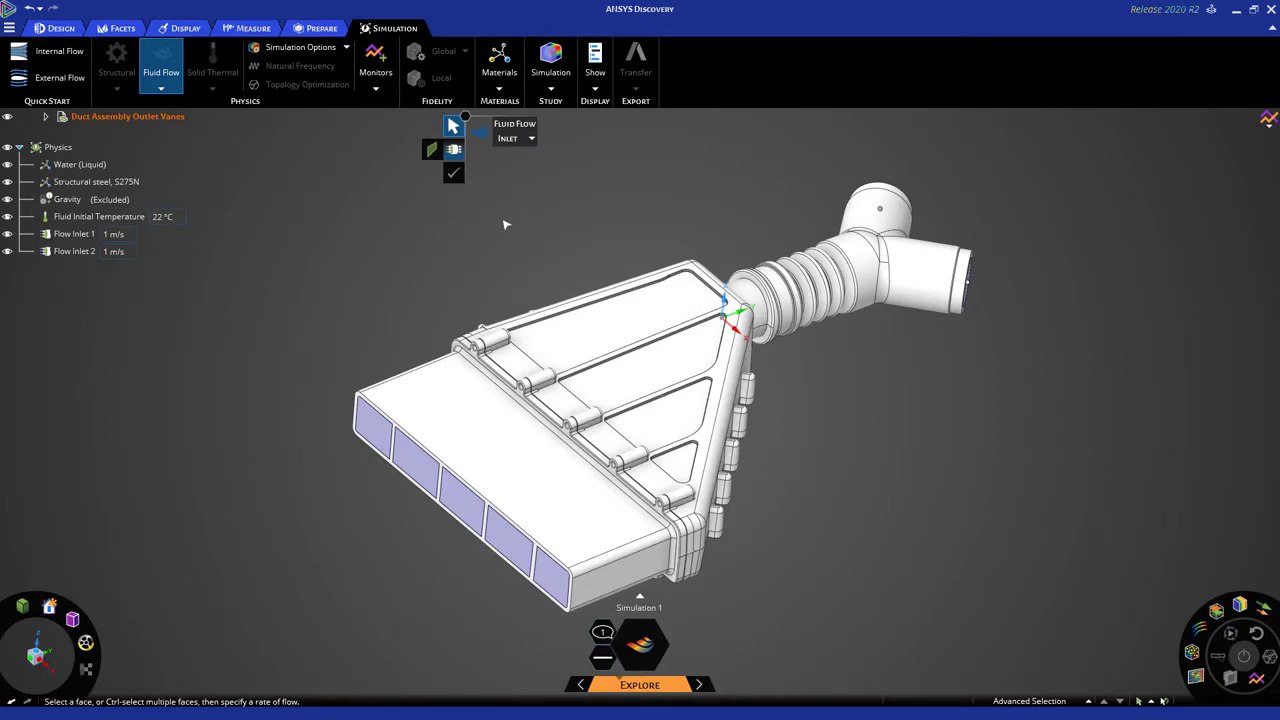
pyautogui.click(376, 425)
pyautogui.keyDown('ctrl'); pyautogui.click(420, 452); pyautogui.keyUp('ctrl')
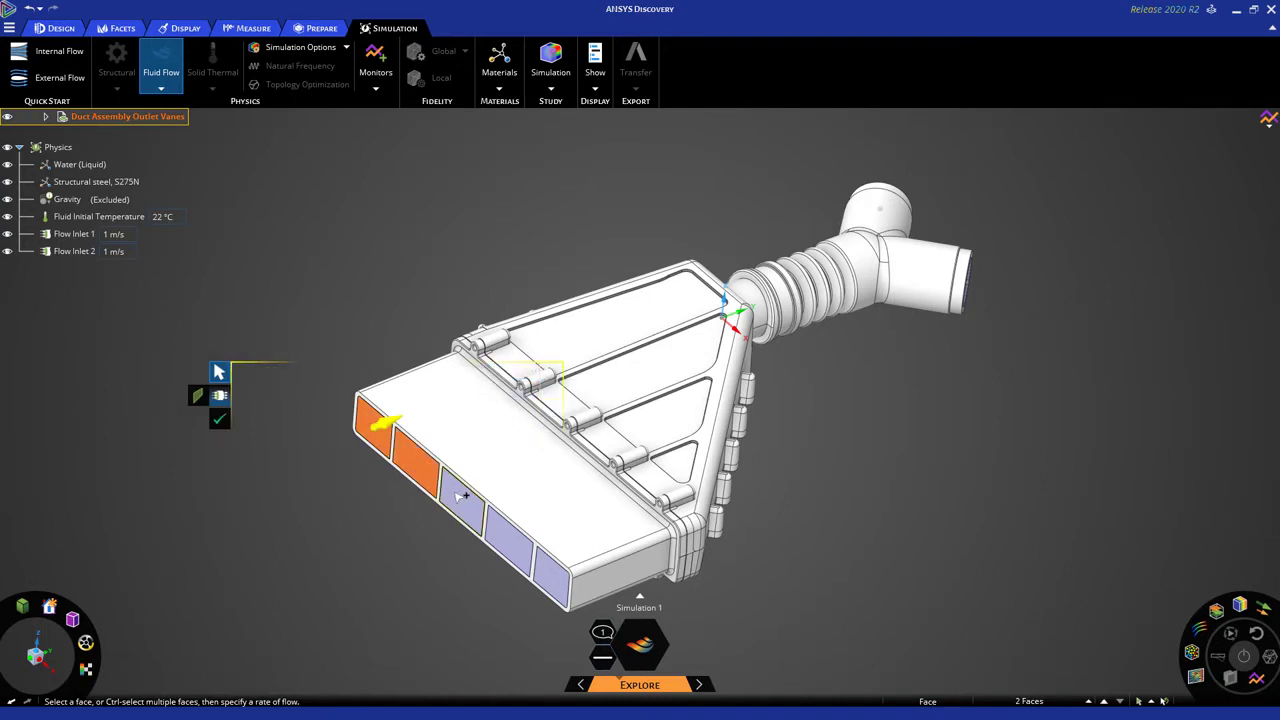
pyautogui.keyDown('ctrl'); pyautogui.click(460, 480); pyautogui.keyUp('ctrl')
pyautogui.keyDown('ctrl'); pyautogui.click(510, 537); pyautogui.keyUp('ctrl')
pyautogui.keyDown('ctrl'); pyautogui.click(552, 576); pyautogui.keyUp('ctrl')
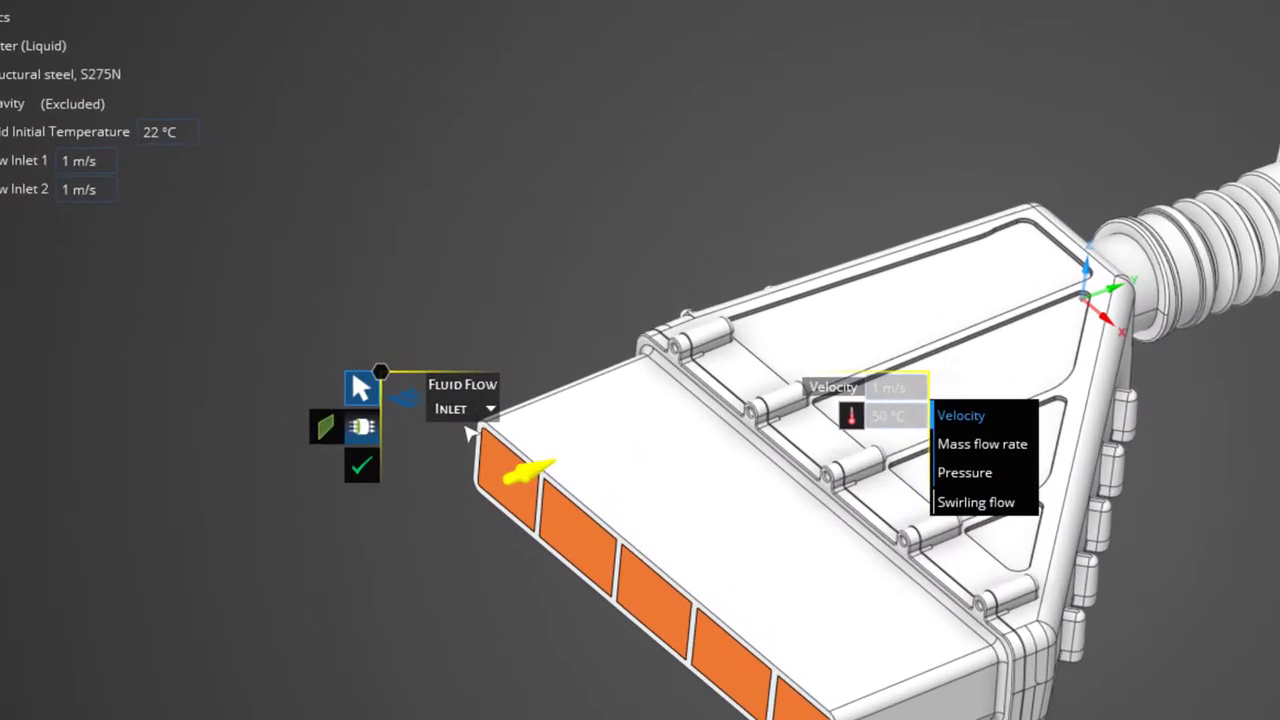
pyautogui.click(492, 412)
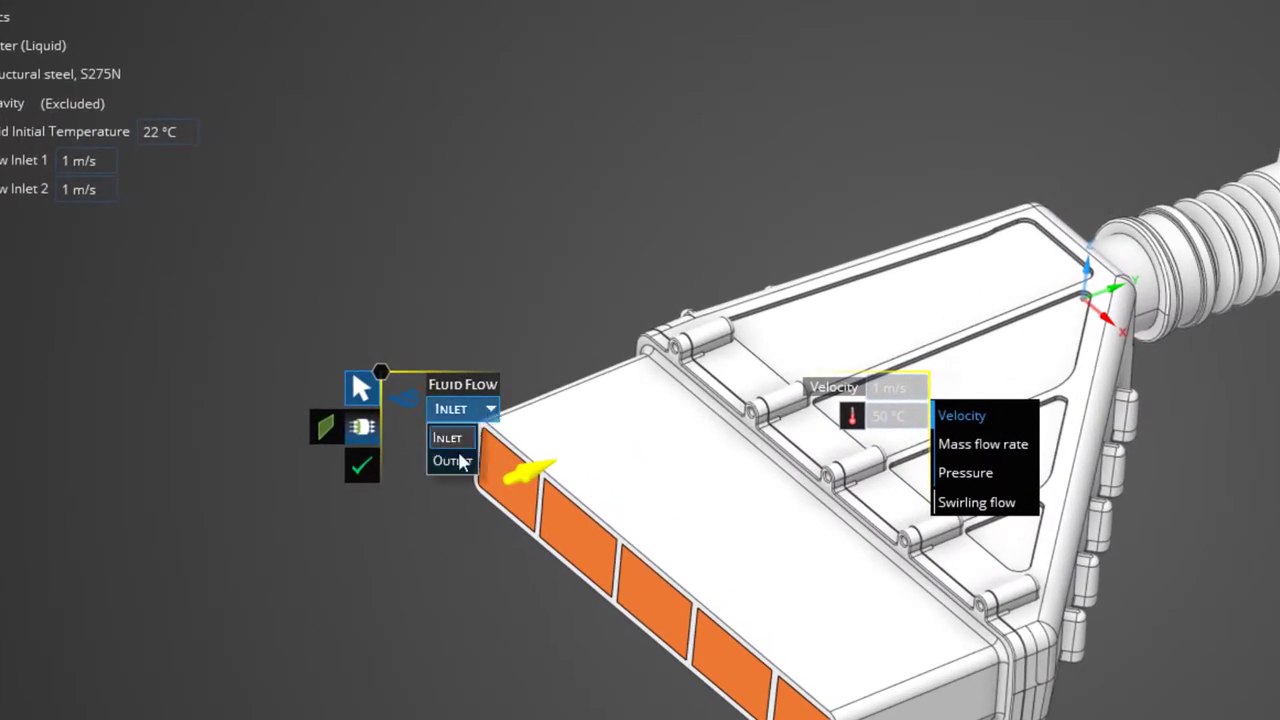
pyautogui.click(455, 463)
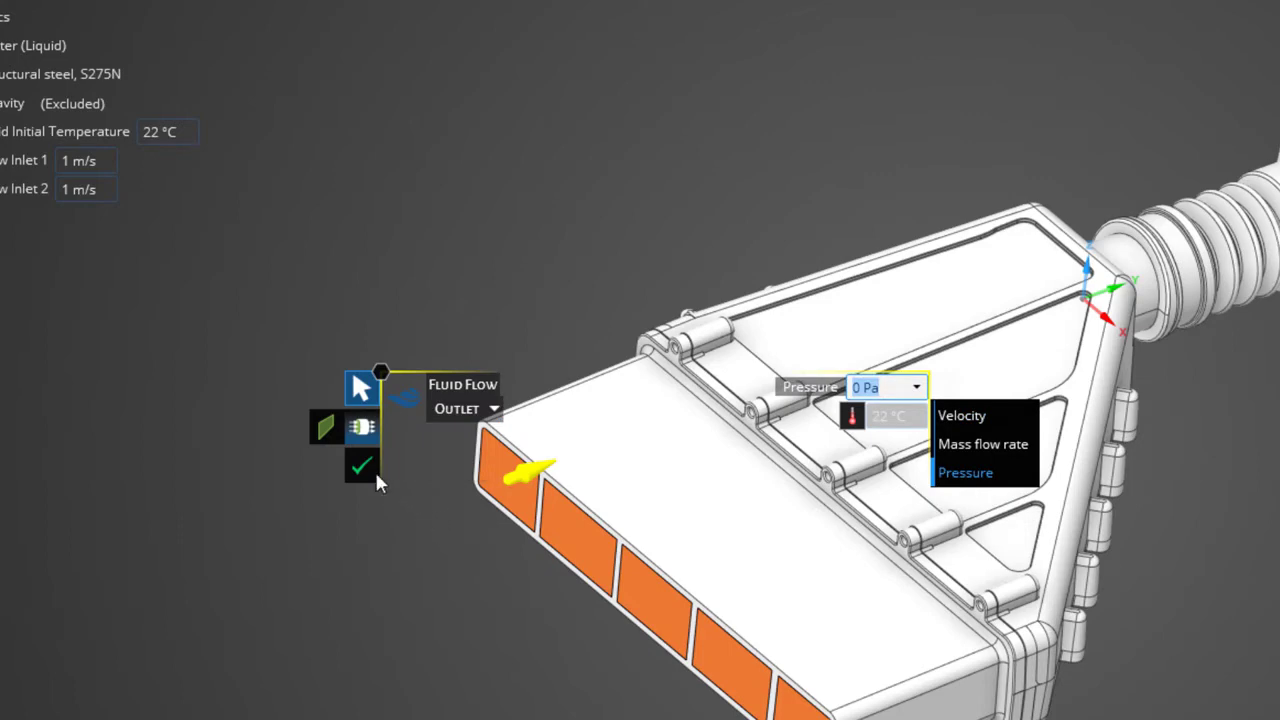
pyautogui.click(339, 455)
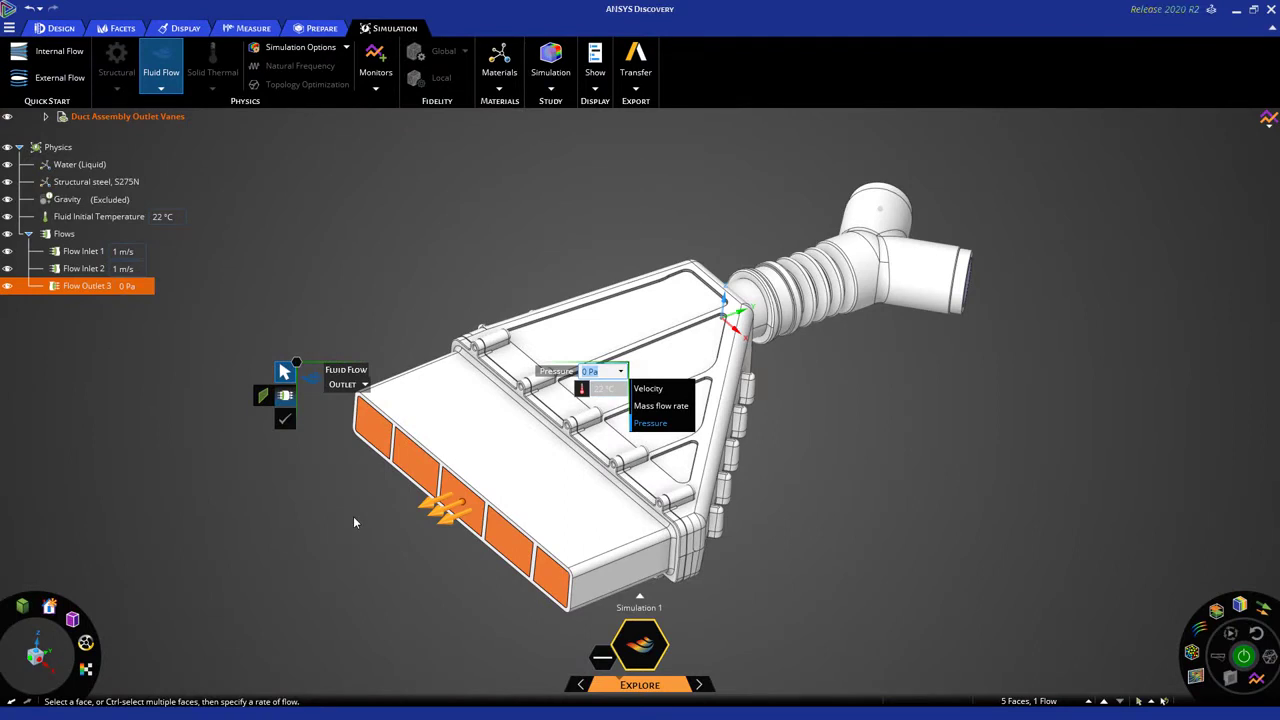
pyautogui.press('Escape')
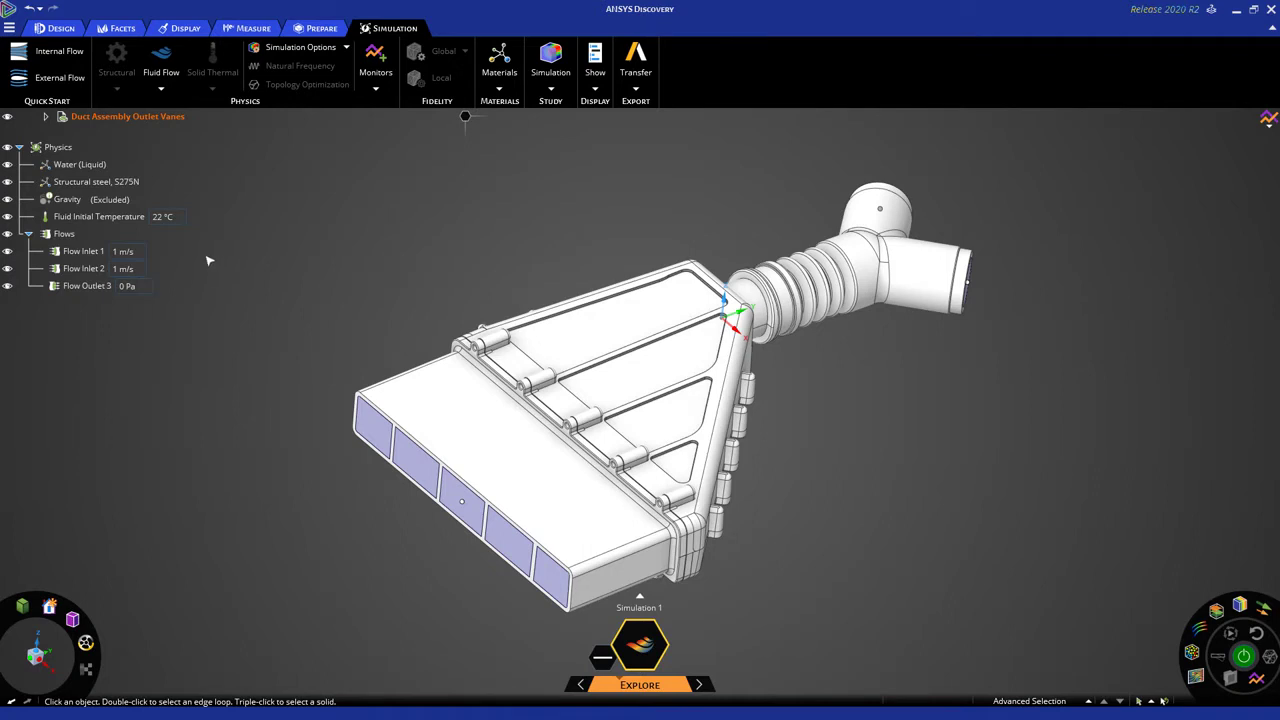
pyautogui.click(92, 256)
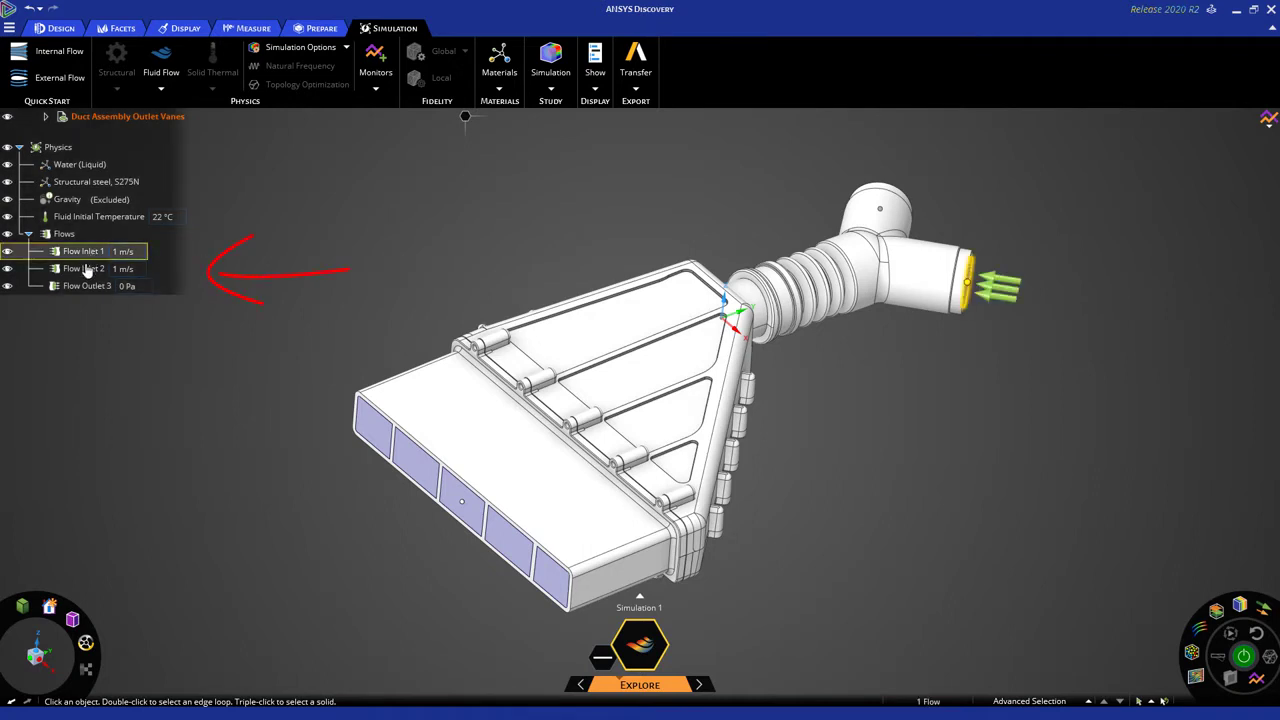
pyautogui.click(86, 268)
pyautogui.click(85, 287)
pyautogui.click(85, 269)
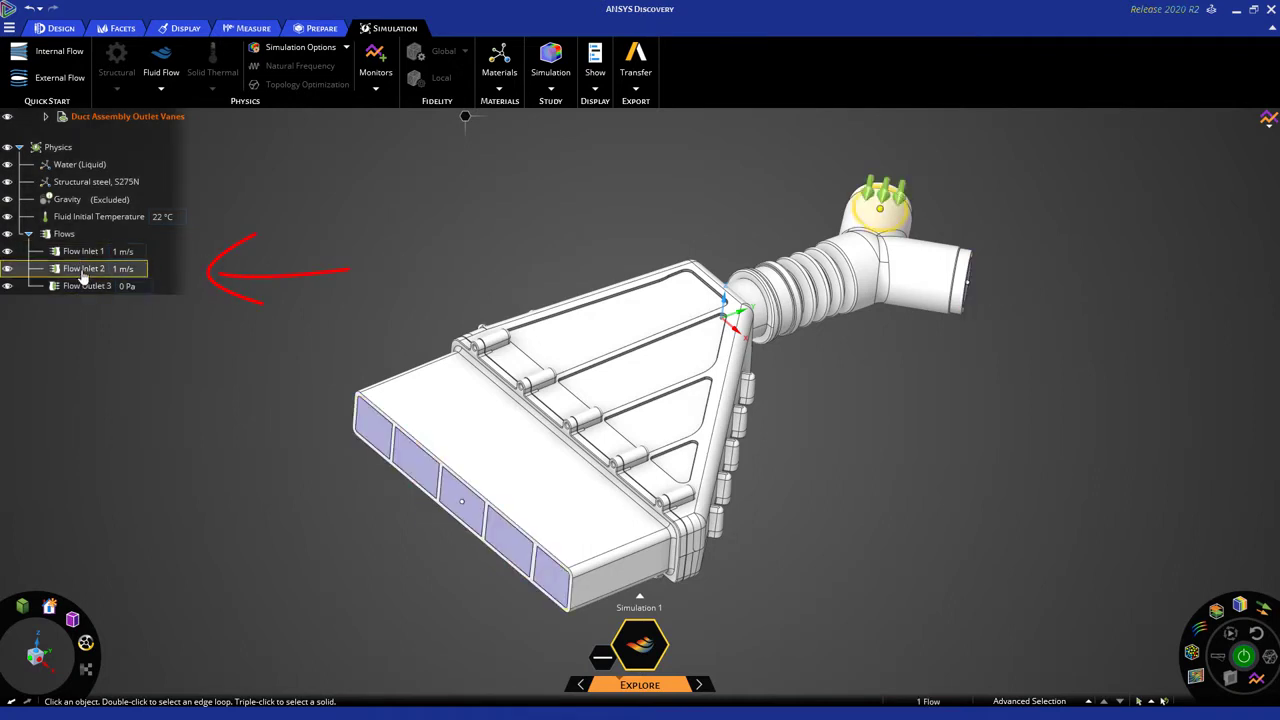
pyautogui.click(81, 257)
pyautogui.click(84, 269)
pyautogui.click(84, 288)
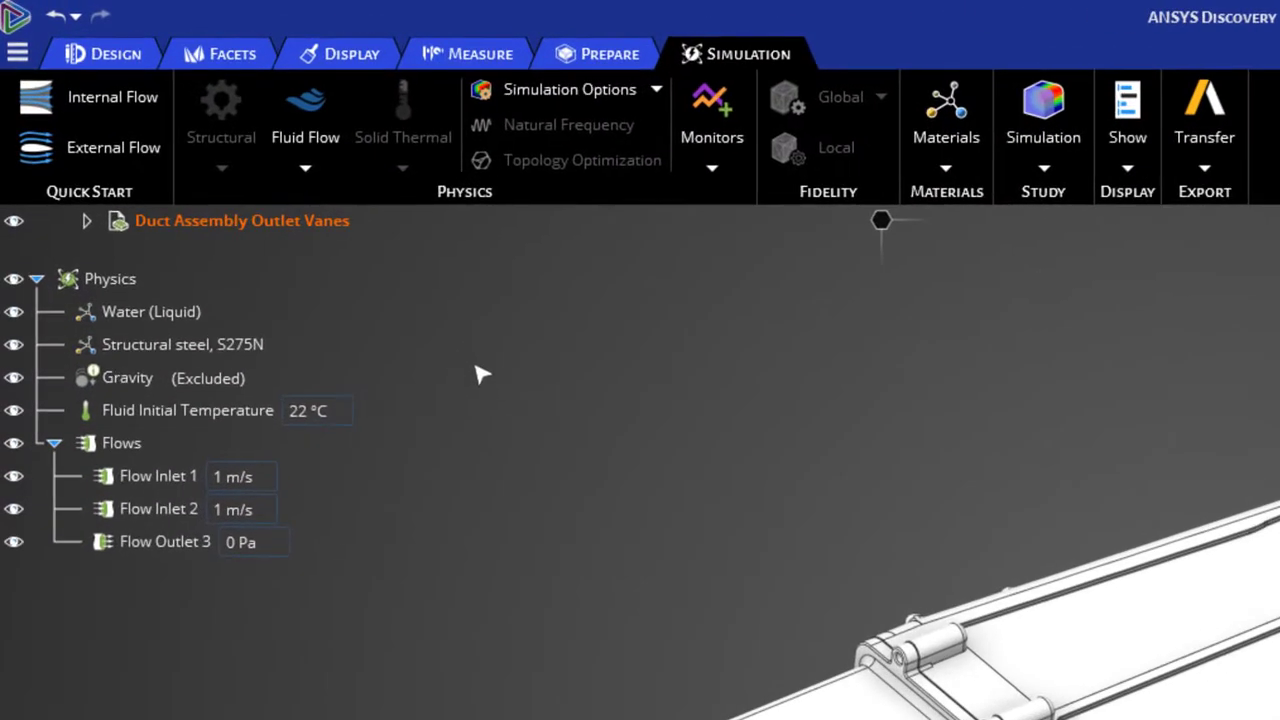
# Replace the Water (Liquid) fluid with Air (Gas) in the material editor.
pyautogui.doubleClick(145, 314)
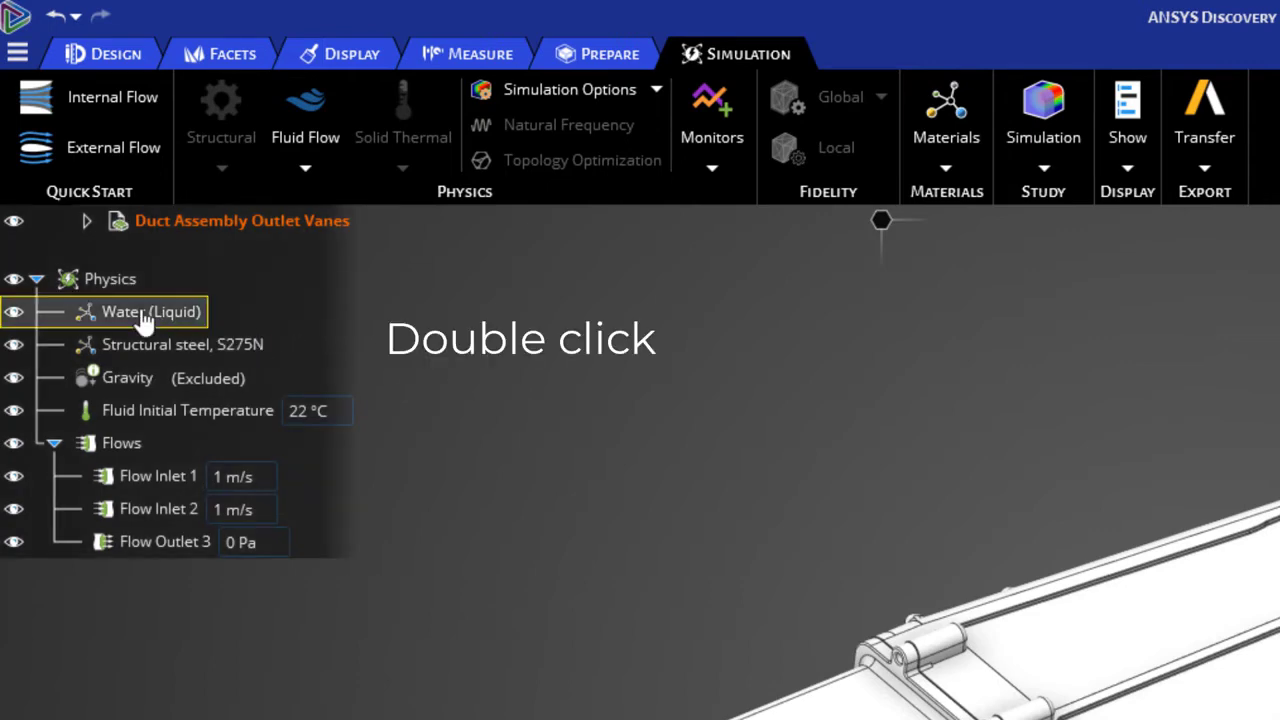
pyautogui.doubleClick(145, 314)
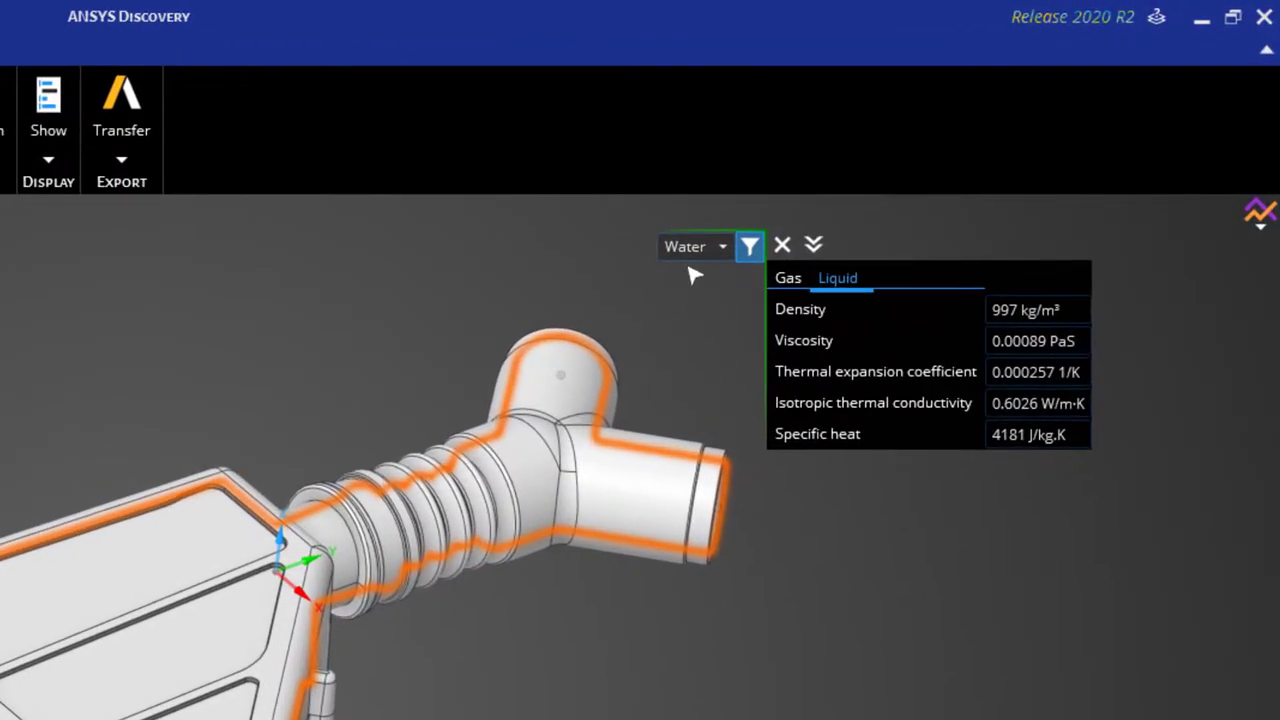
pyautogui.click(685, 246)
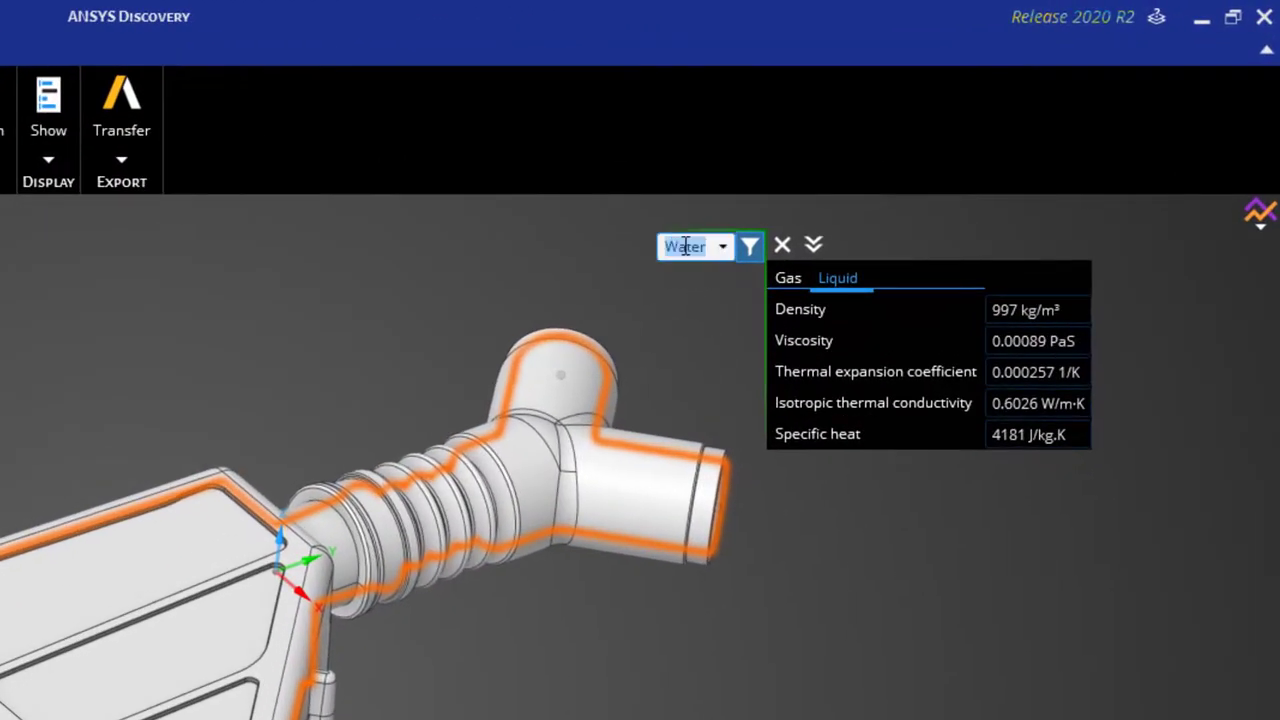
pyautogui.write('Air')
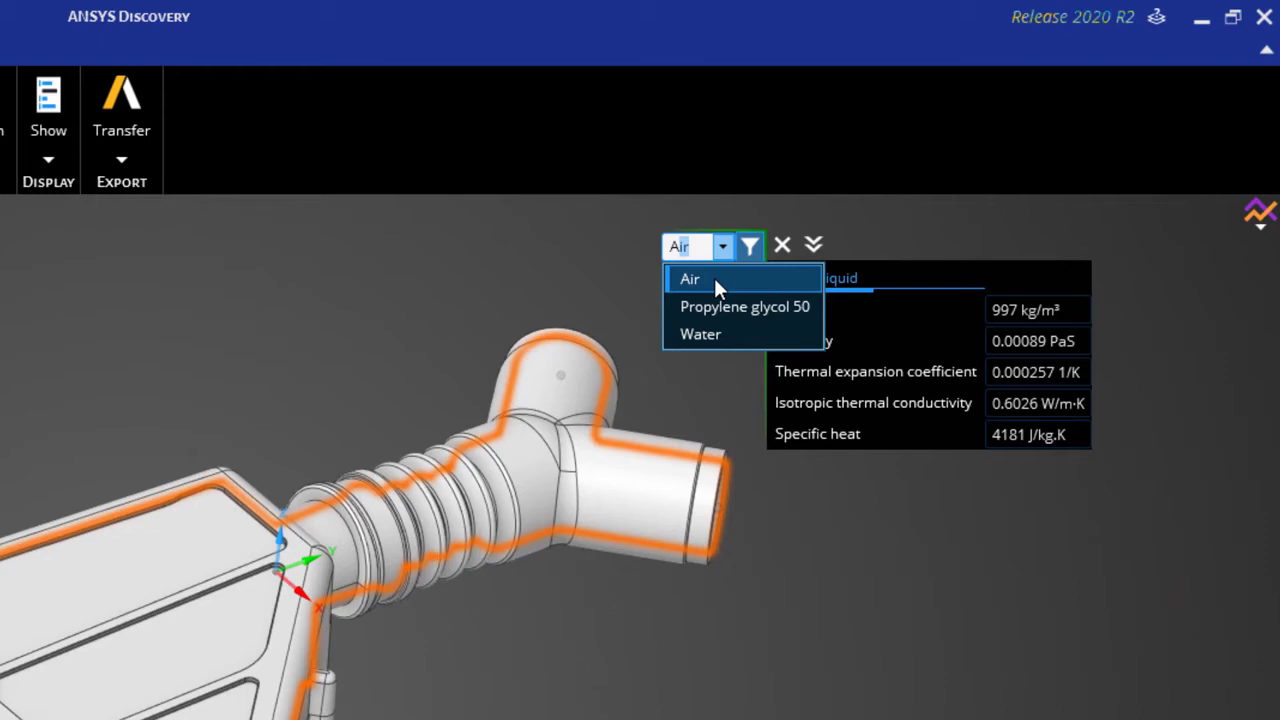
pyautogui.click(714, 278)
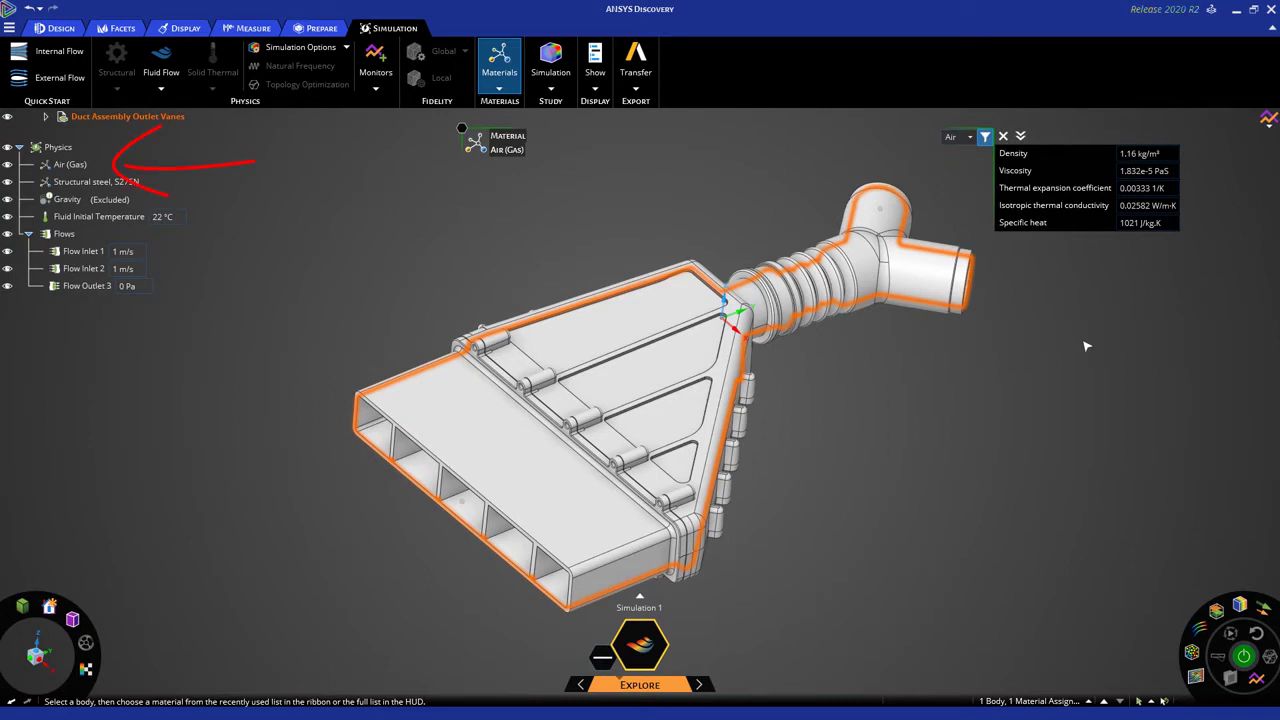
pyautogui.press('Escape')
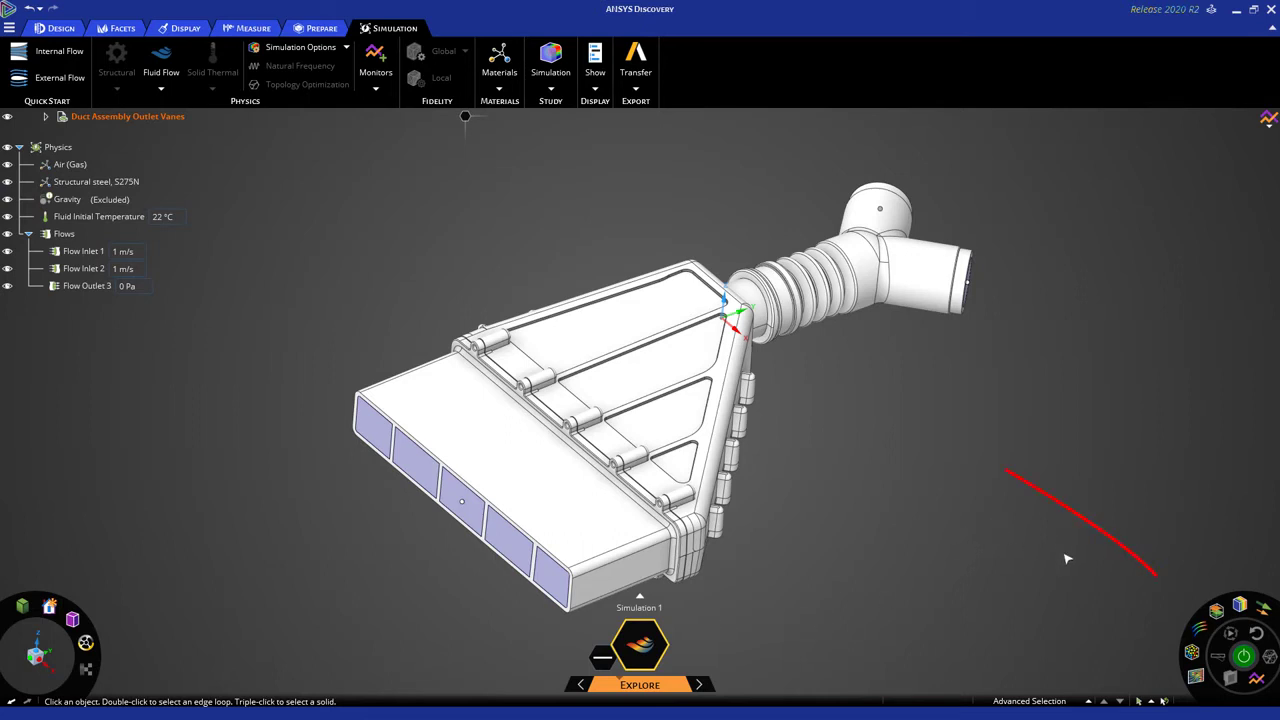
# Start the solver, cut the duct open with X, and view the streamlines from the top.
pyautogui.click(1245, 656)
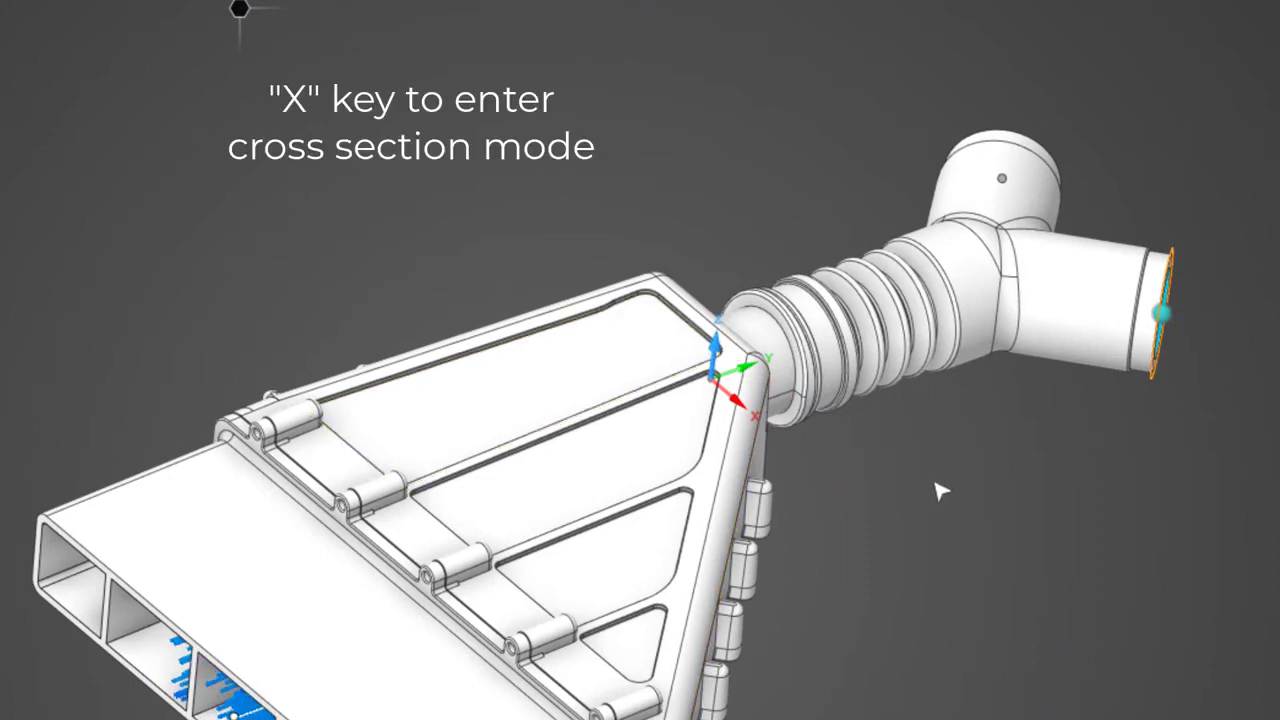
pyautogui.press('x')
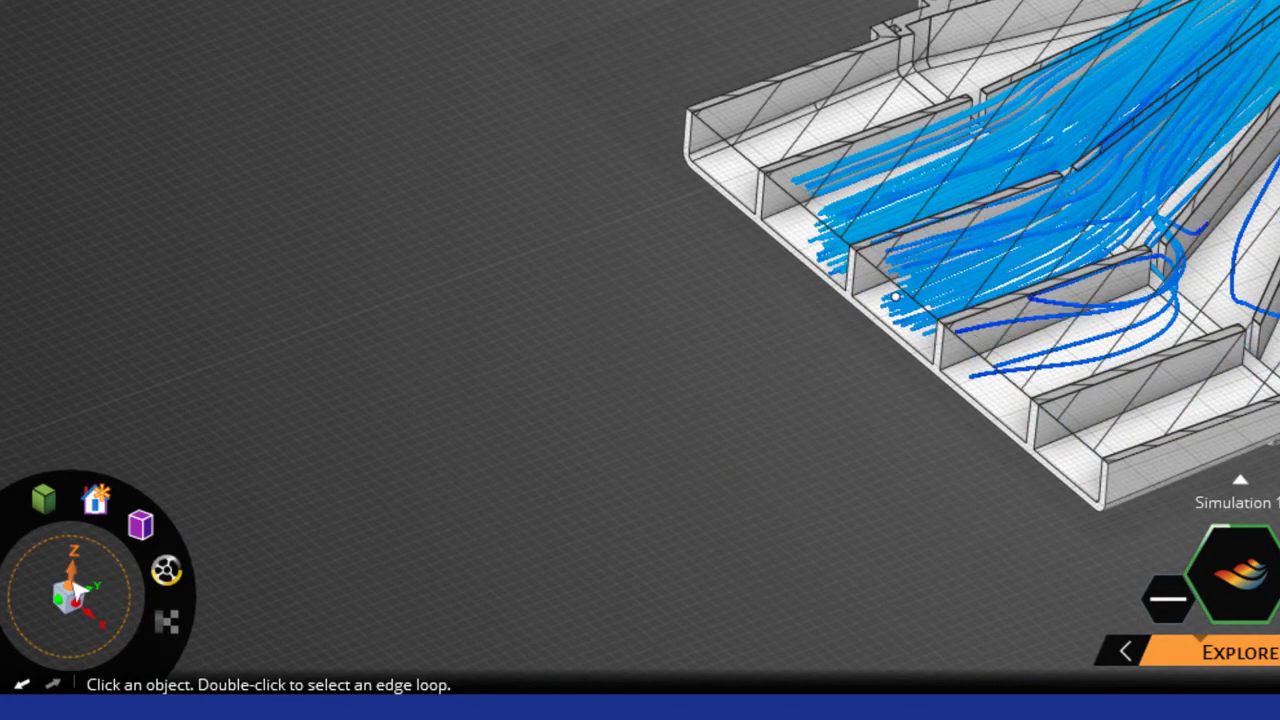
pyautogui.click(72, 590)
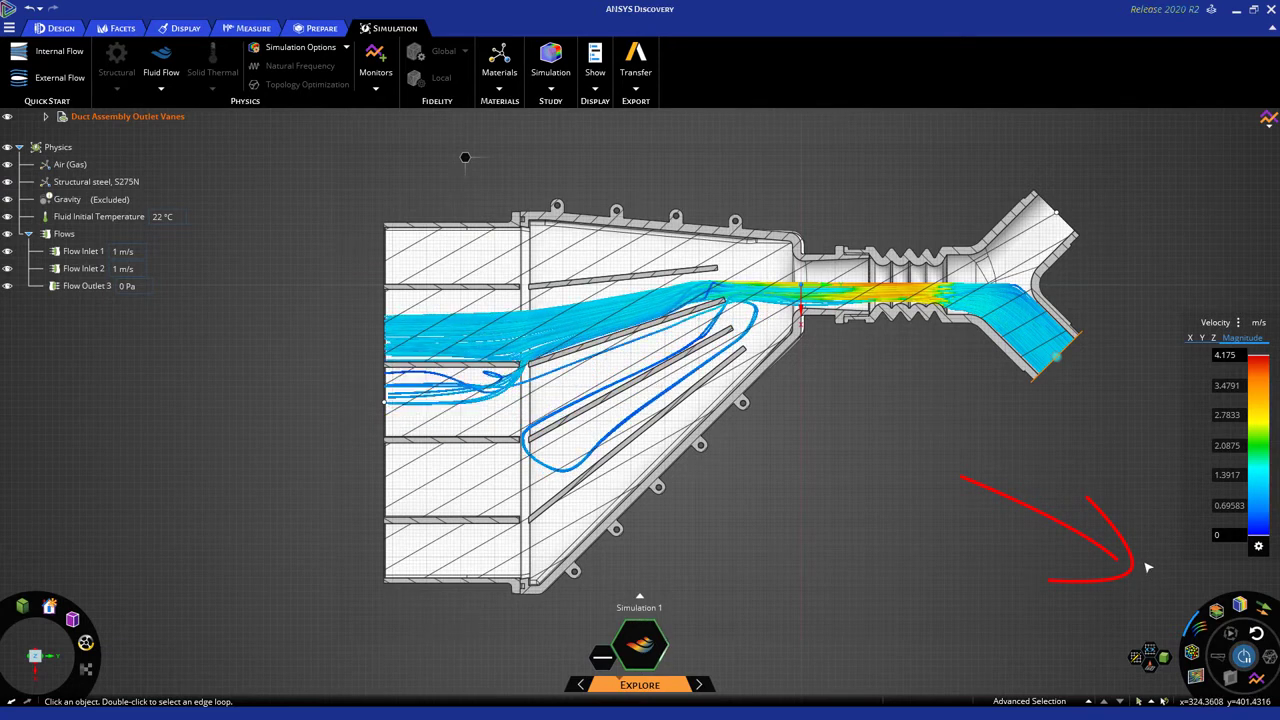
# Hide the streamlines and display velocity contours on the cut section.
pyautogui.moveTo(1201, 630)
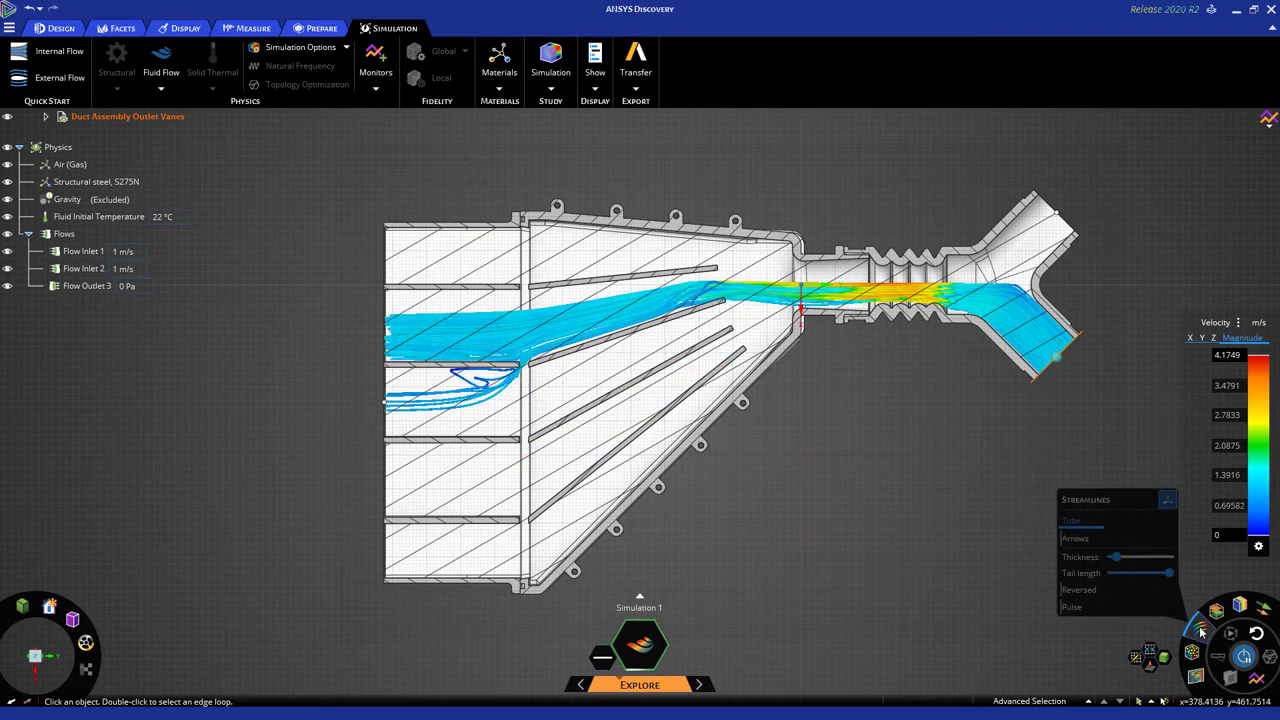
pyautogui.click(1201, 630)
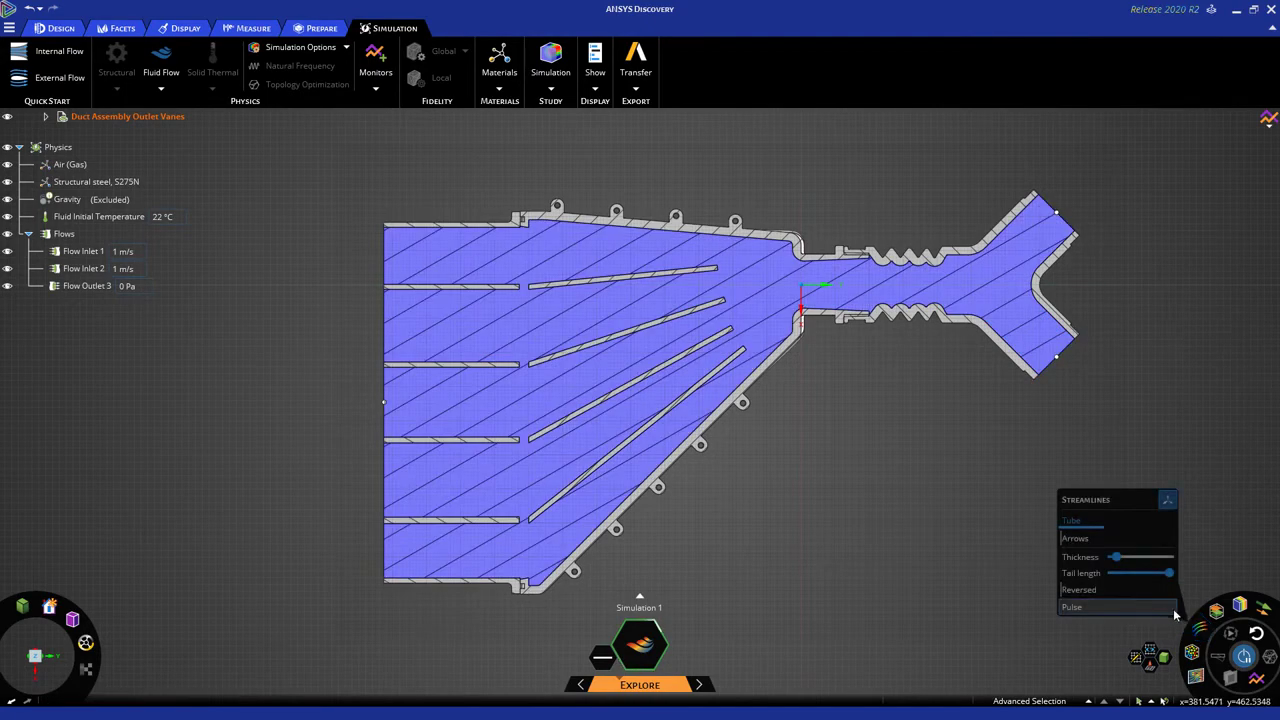
pyautogui.click(1239, 607)
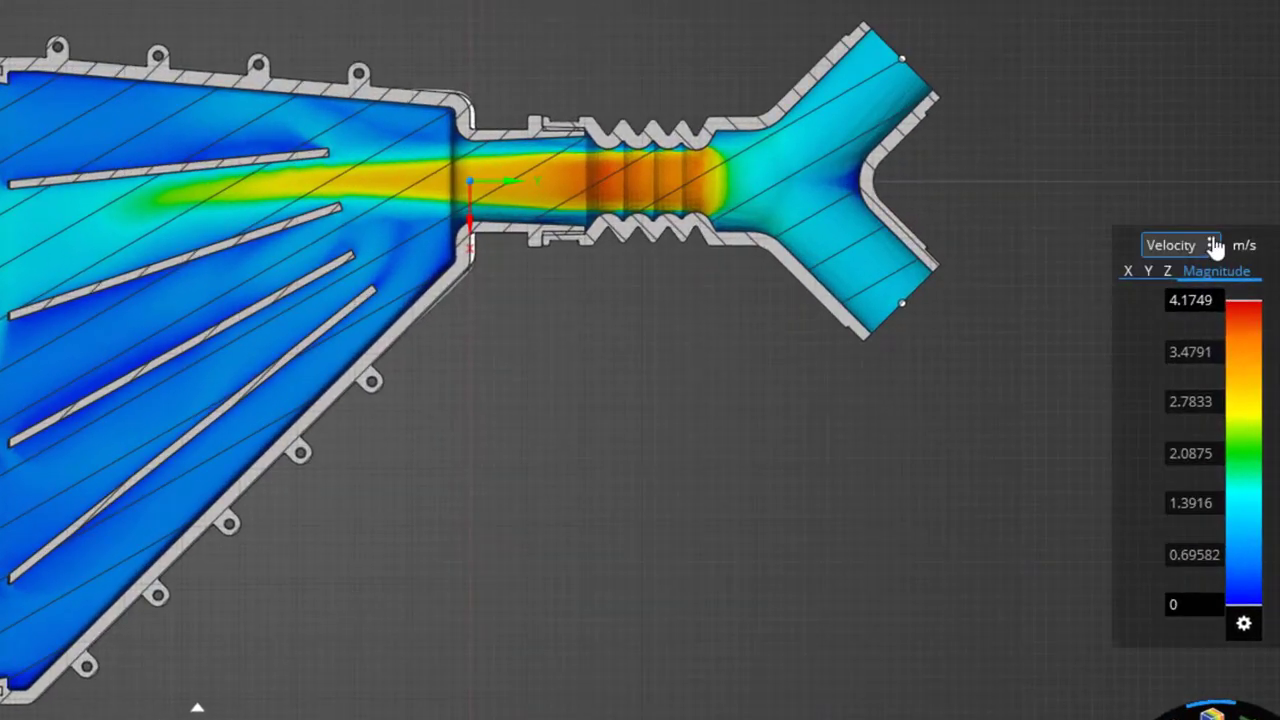
# Switch the contours to Temperature, then back to Velocity (0–4.1749 m/s).
pyautogui.click(1239, 321)
pyautogui.click(1195, 297)
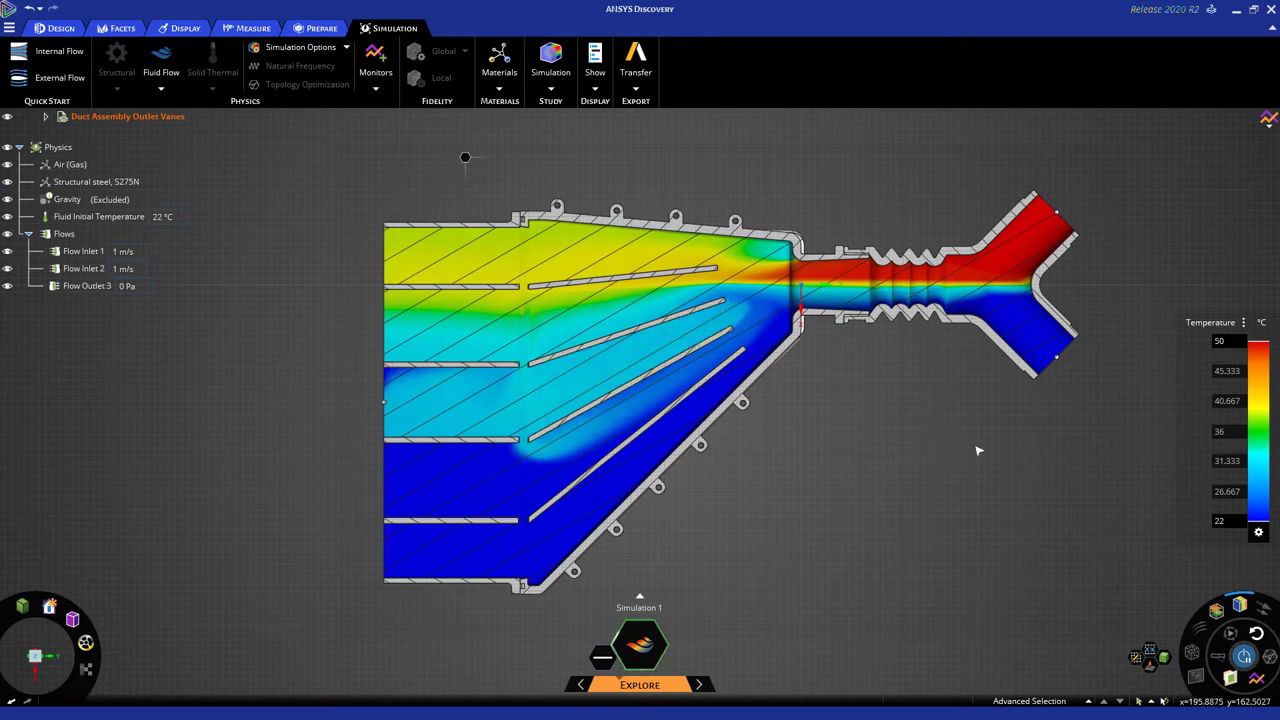
pyautogui.moveTo(1182, 153); pyautogui.dragTo(1197, 242)
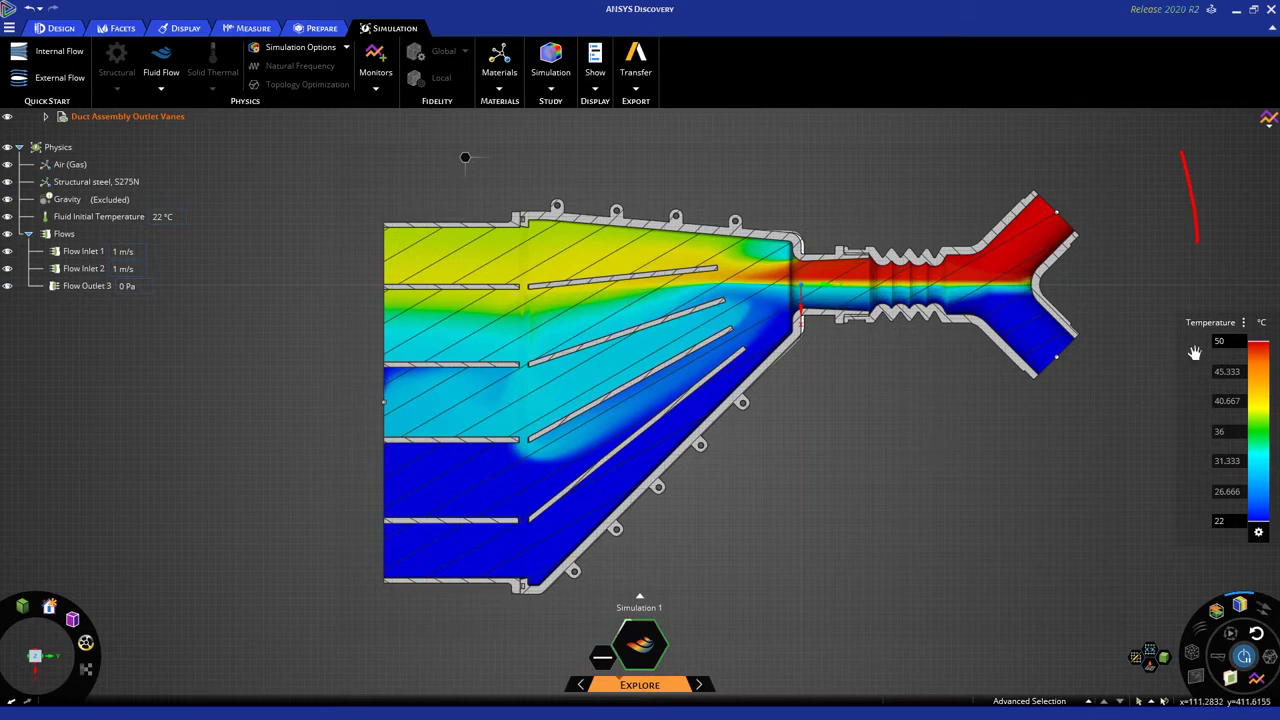
pyautogui.click(1244, 322)
pyautogui.click(1220, 293)
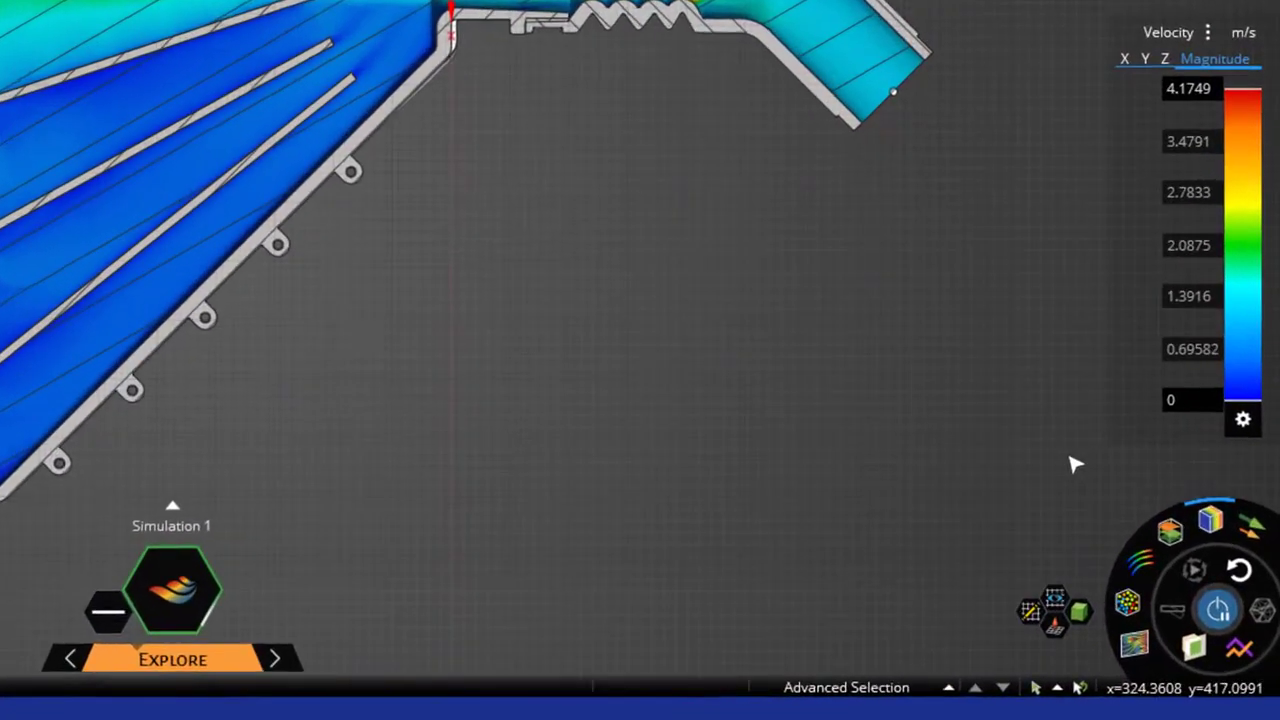
# Swap the velocity contours for velocity vector arrows and inspect the arrows through the ribbed neck.
pyautogui.moveTo(1243, 604)
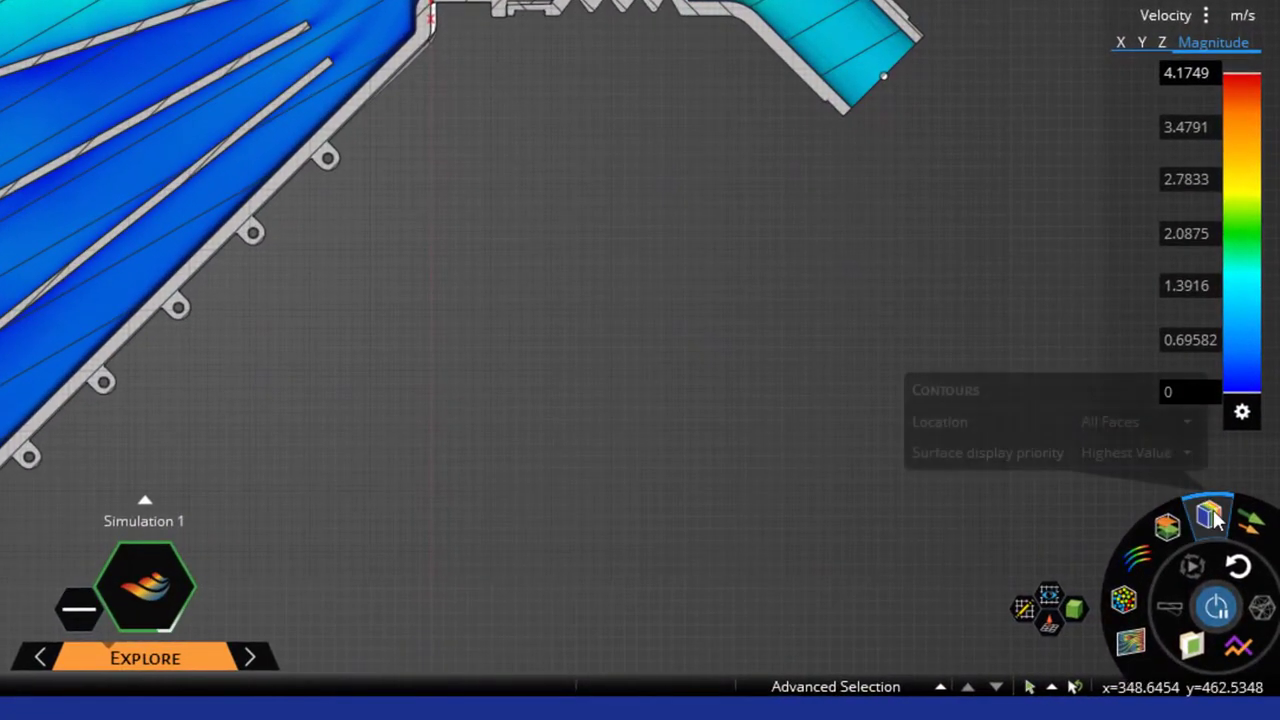
pyautogui.click(1210, 515)
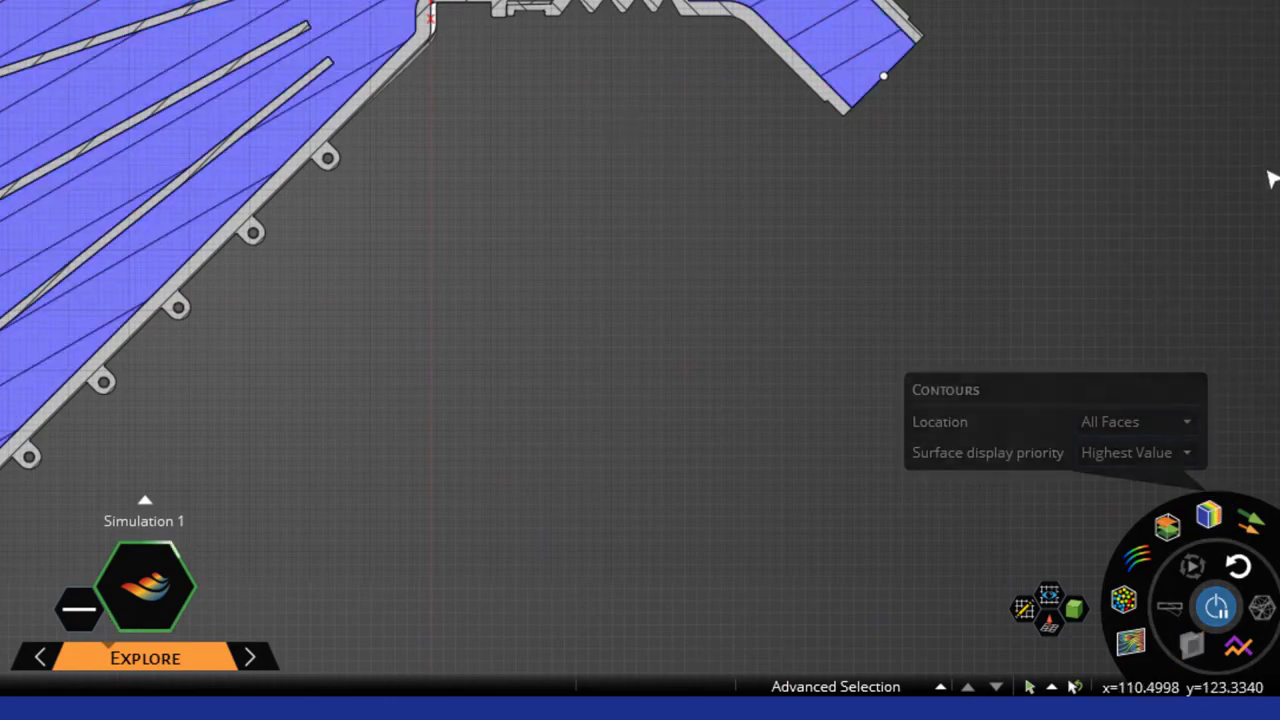
pyautogui.click(1248, 520)
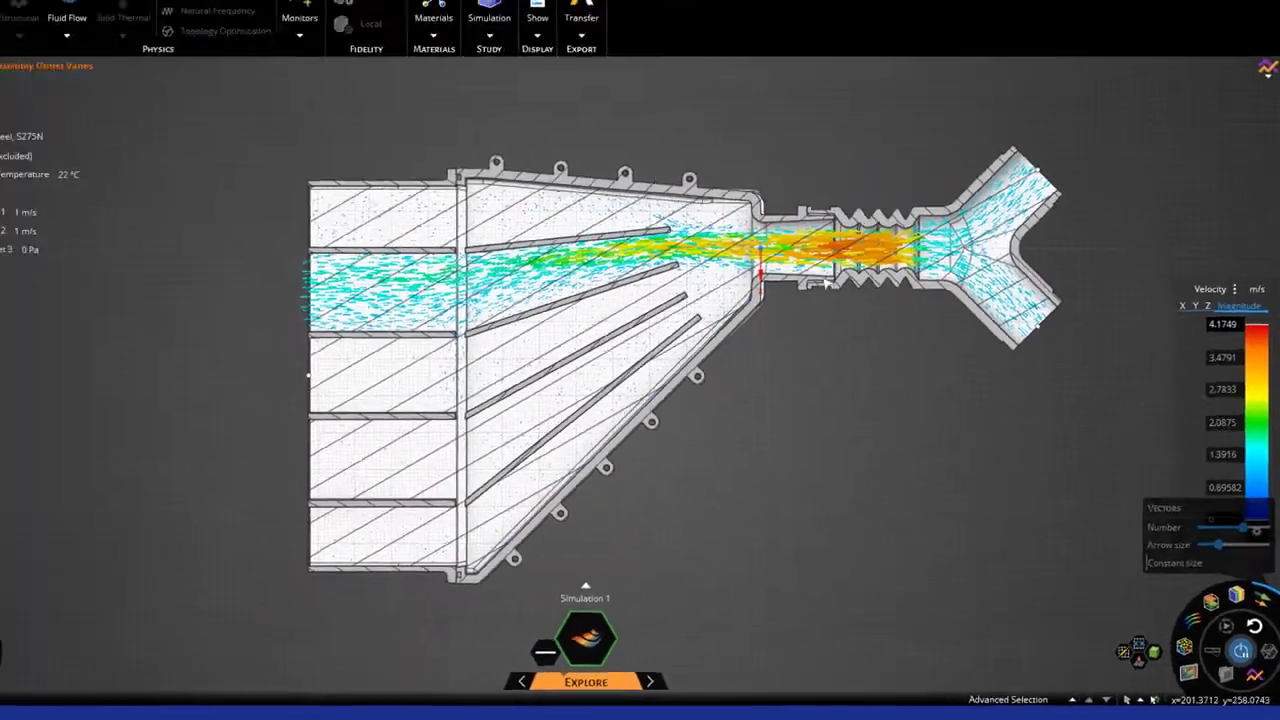
pyautogui.scroll(5, 824, 283)
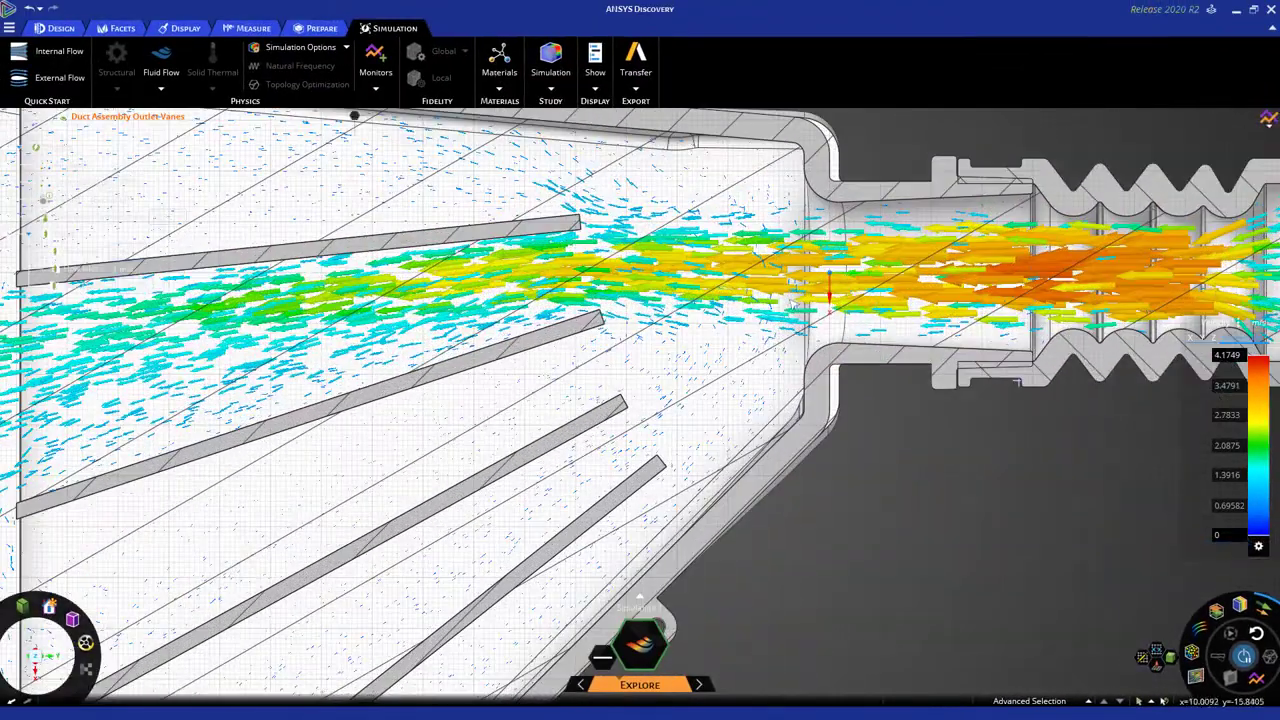
pyautogui.moveTo(828, 285); pyautogui.dragTo(880, 420, button='middle')
pyautogui.scroll(-5, 1000, 508)
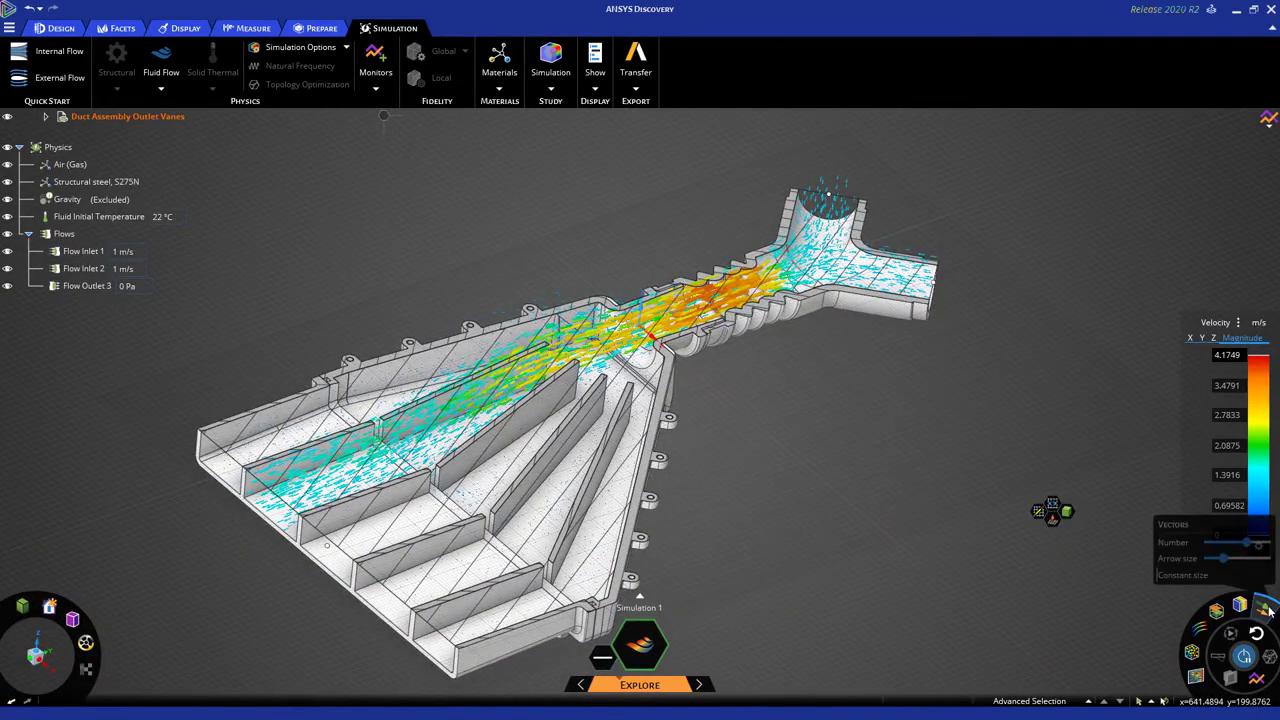
# Replace the vector arrows with velocity-coloured particles and orbit to an oblique view of the duct.
pyautogui.click(1192, 653)
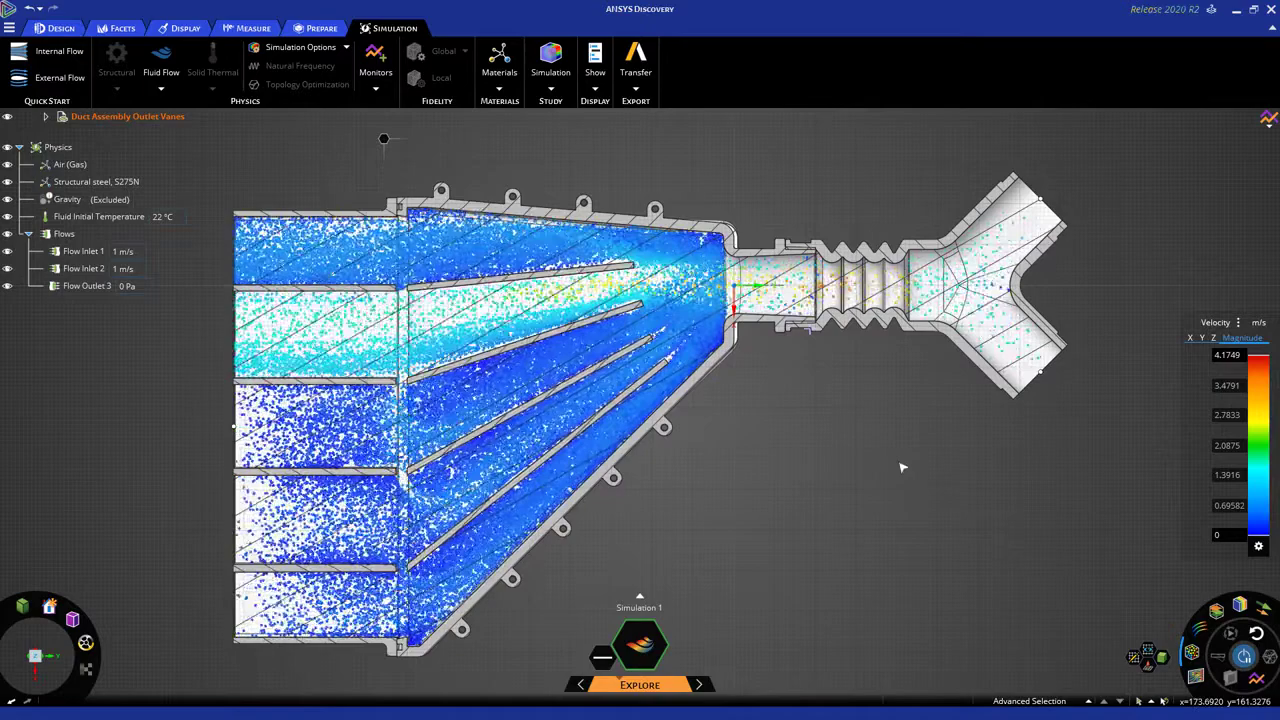
pyautogui.moveTo(890, 480); pyautogui.dragTo(957, 470, button='middle')
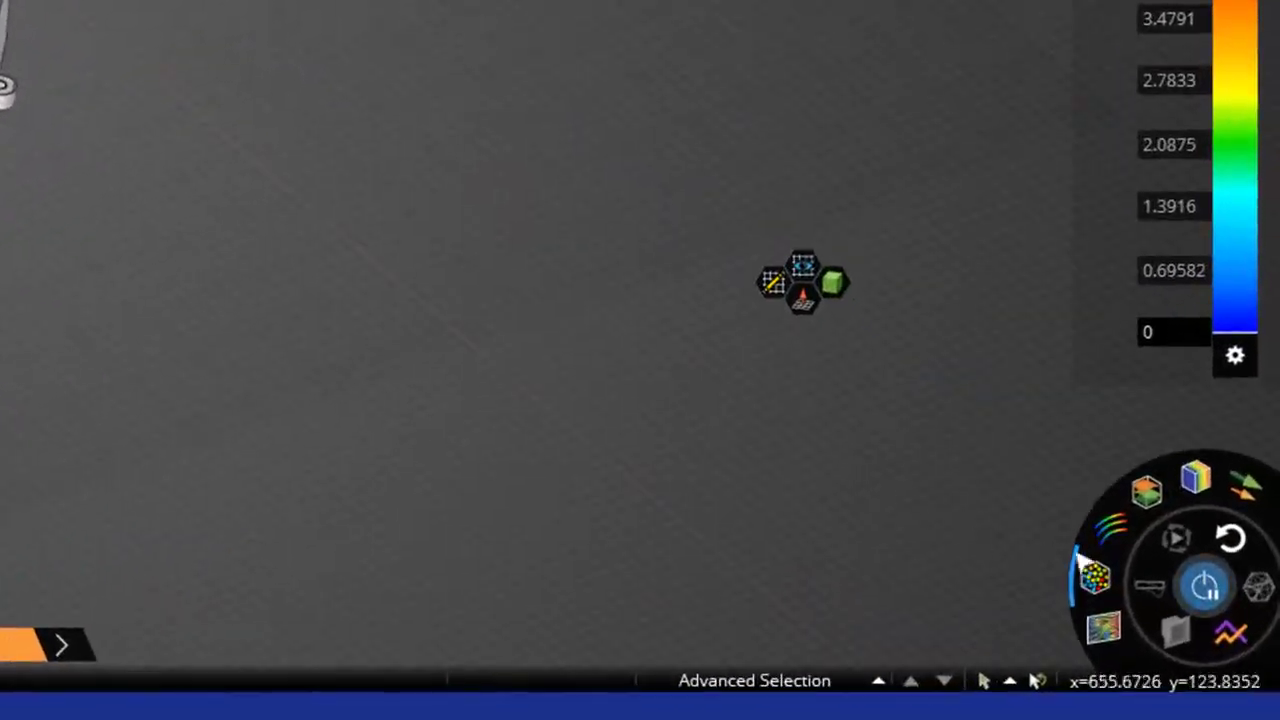
# Paint velocity as a LIC flow texture on the repositioned horizontal section plane, viewed from the top.
pyautogui.moveTo(1094, 575)
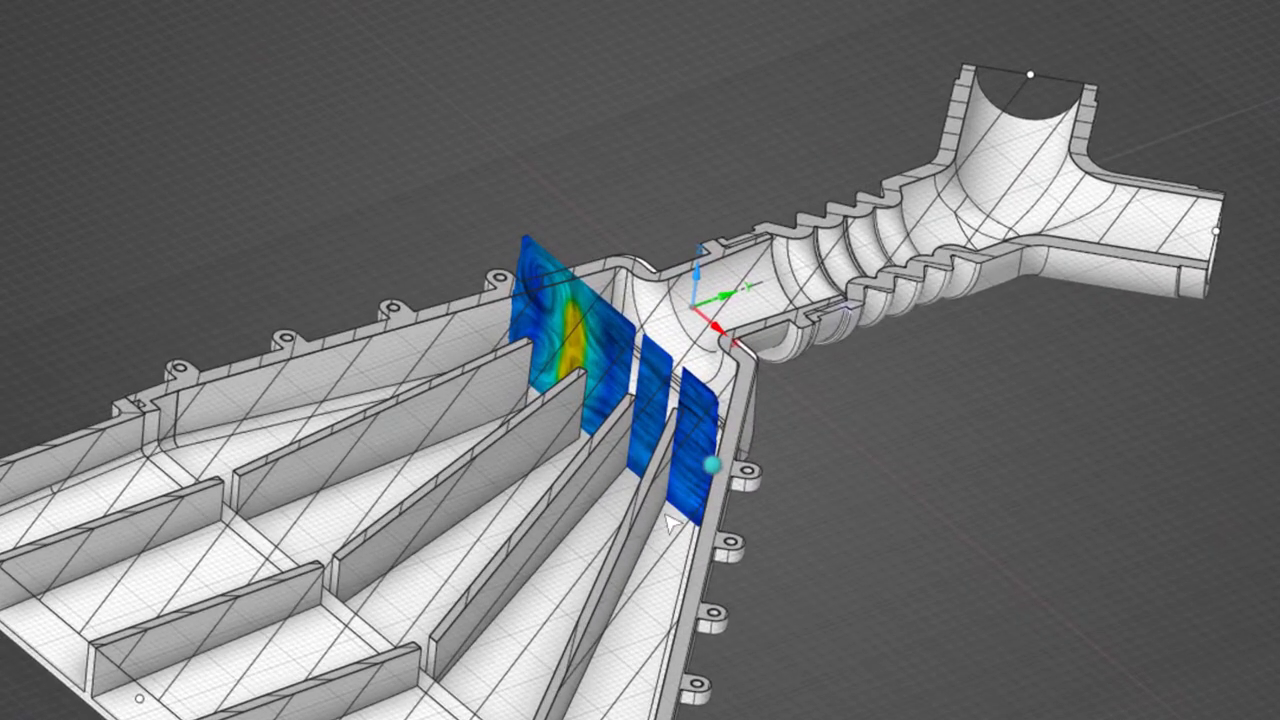
pyautogui.scroll(5, 910, 500)
pyautogui.click(765, 414)
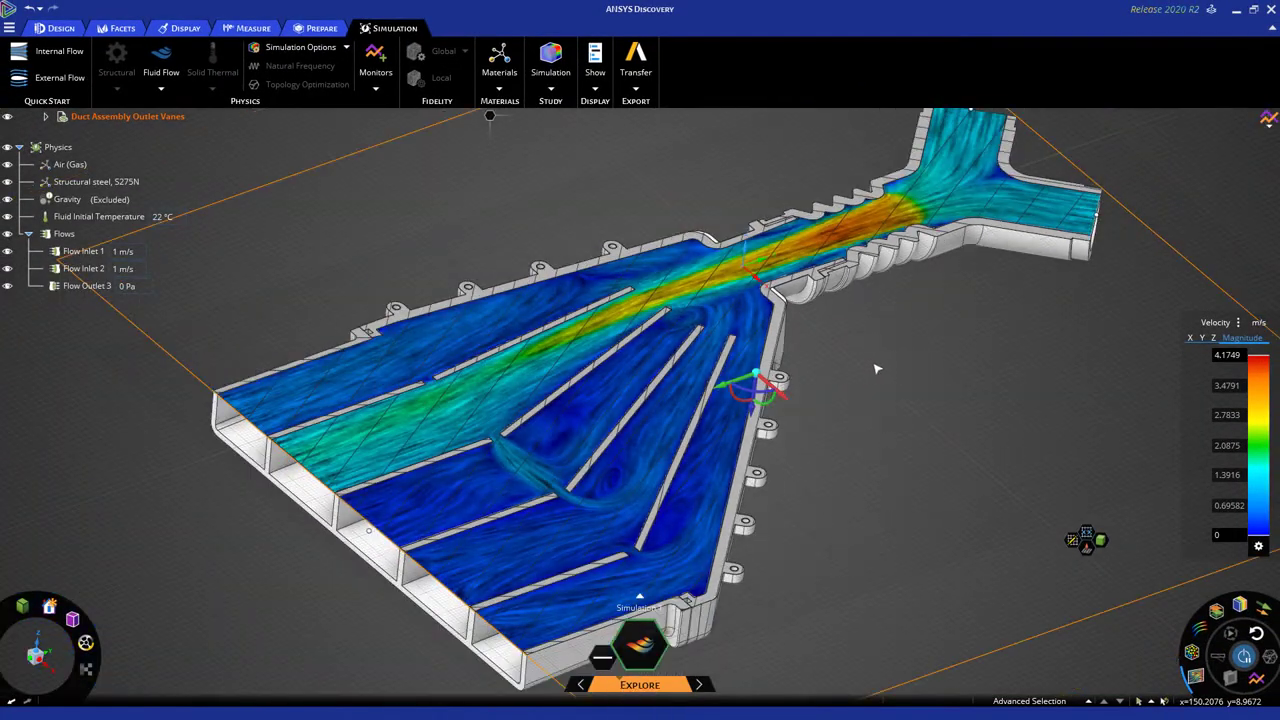
pyautogui.press('v')
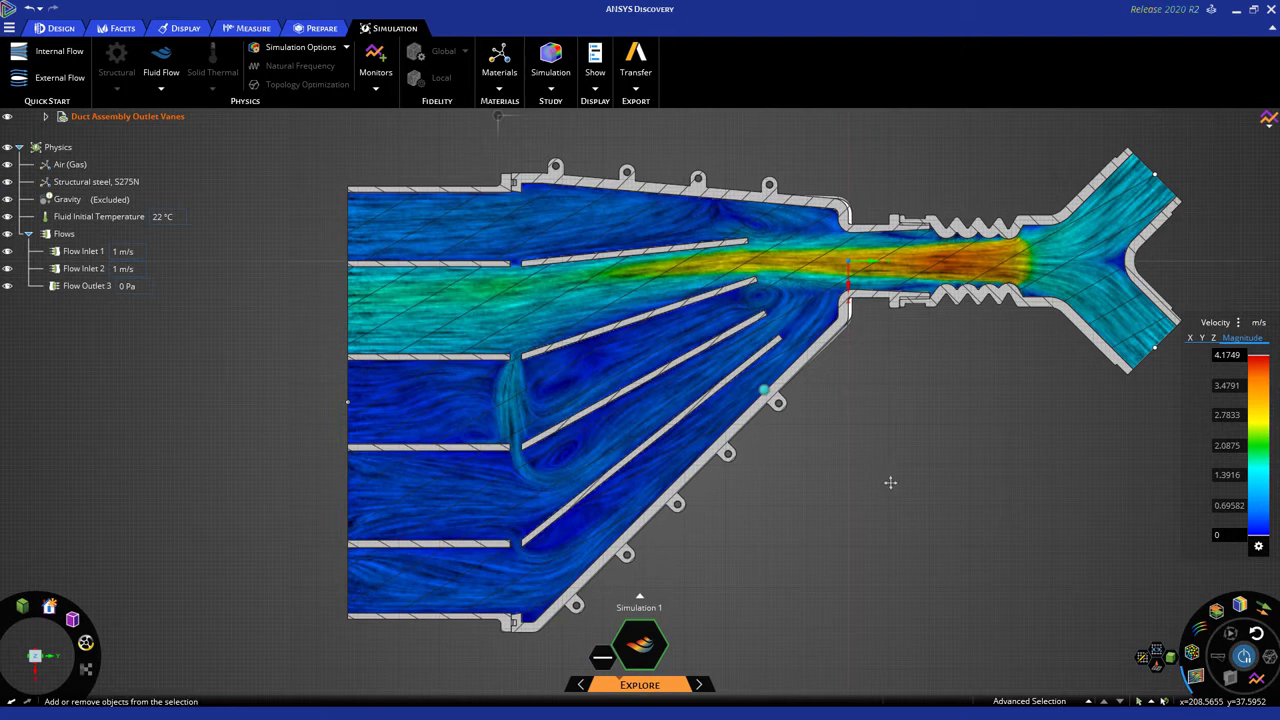
pyautogui.keyDown('shift'); pyautogui.moveTo(889, 482); pyautogui.dragTo(864, 497, button='middle'); pyautogui.keyUp('shift')
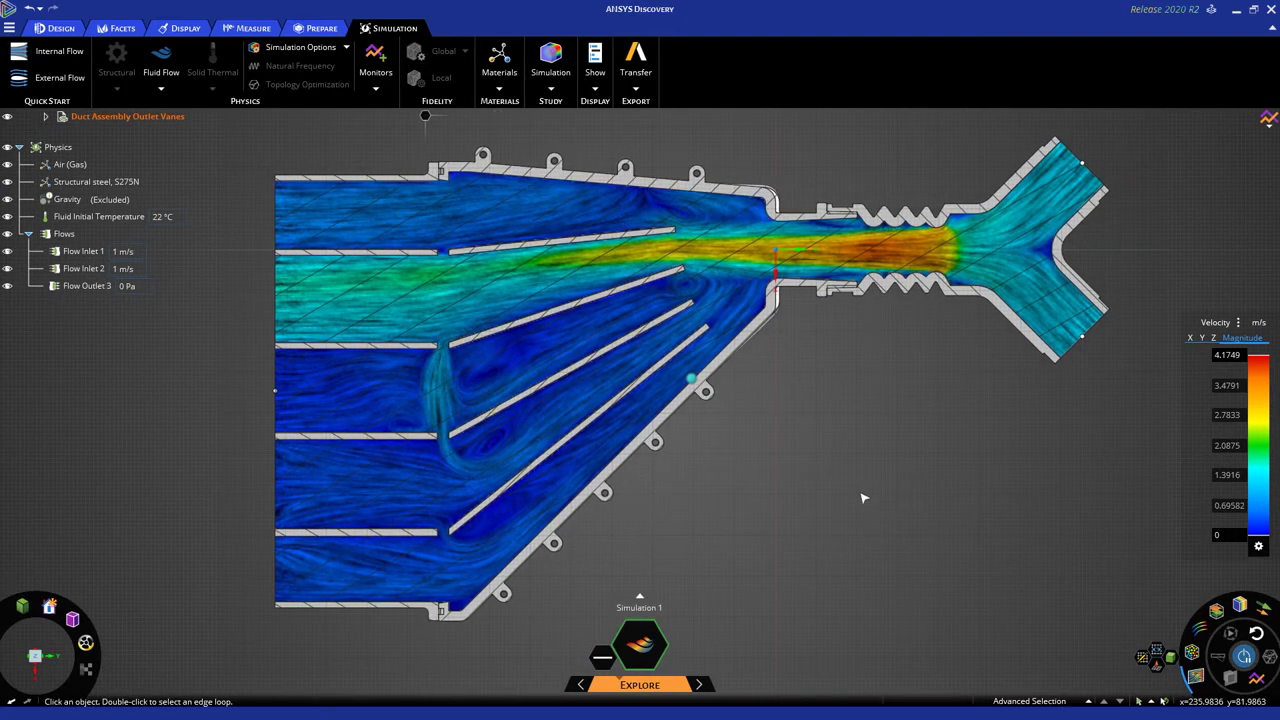